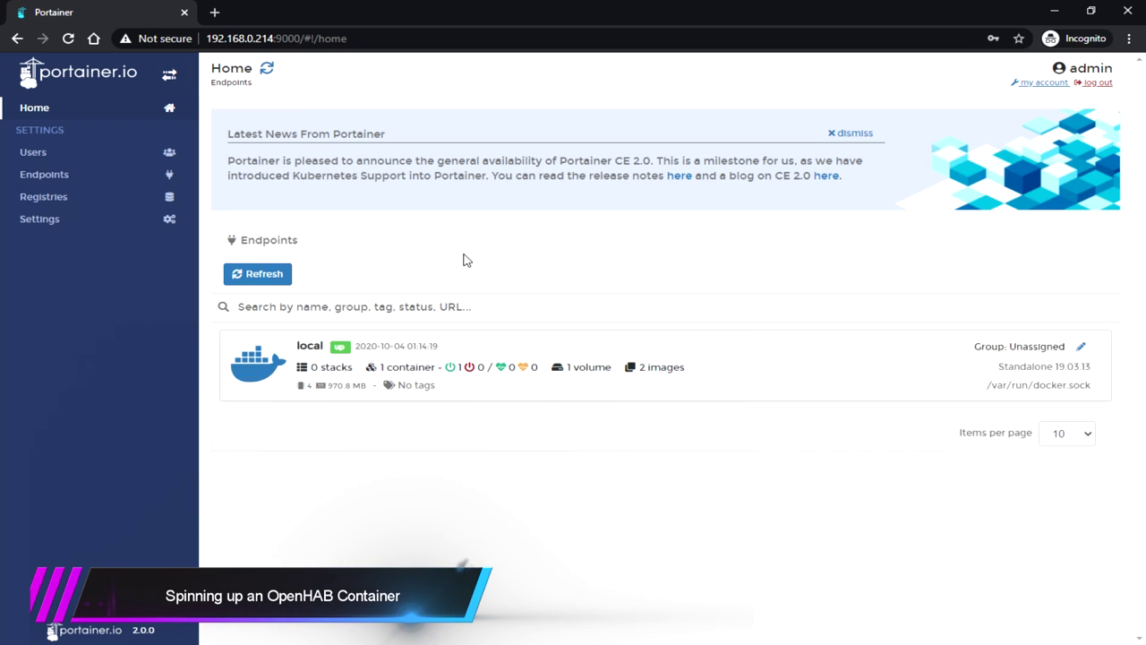
Step: Open the 'local' Docker endpoint's dashboard from the Portainer home page
left_click(703, 362)
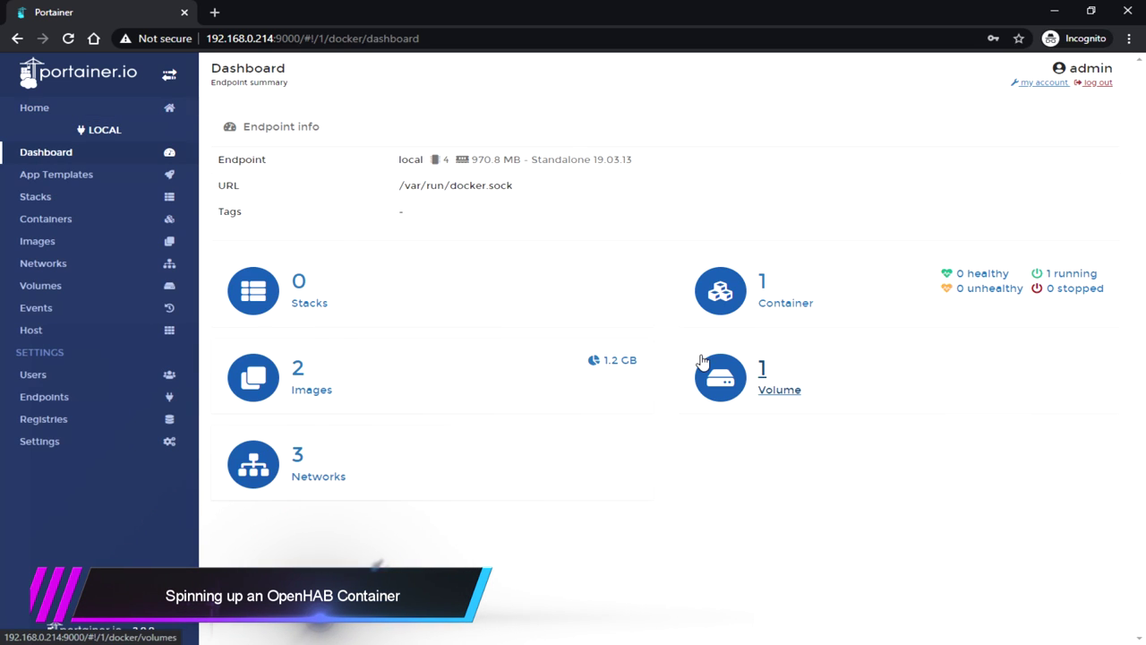
Step: Create three local volumes named openhab_addons, openhab_conf and openhab_userdata
left_click(47, 285)
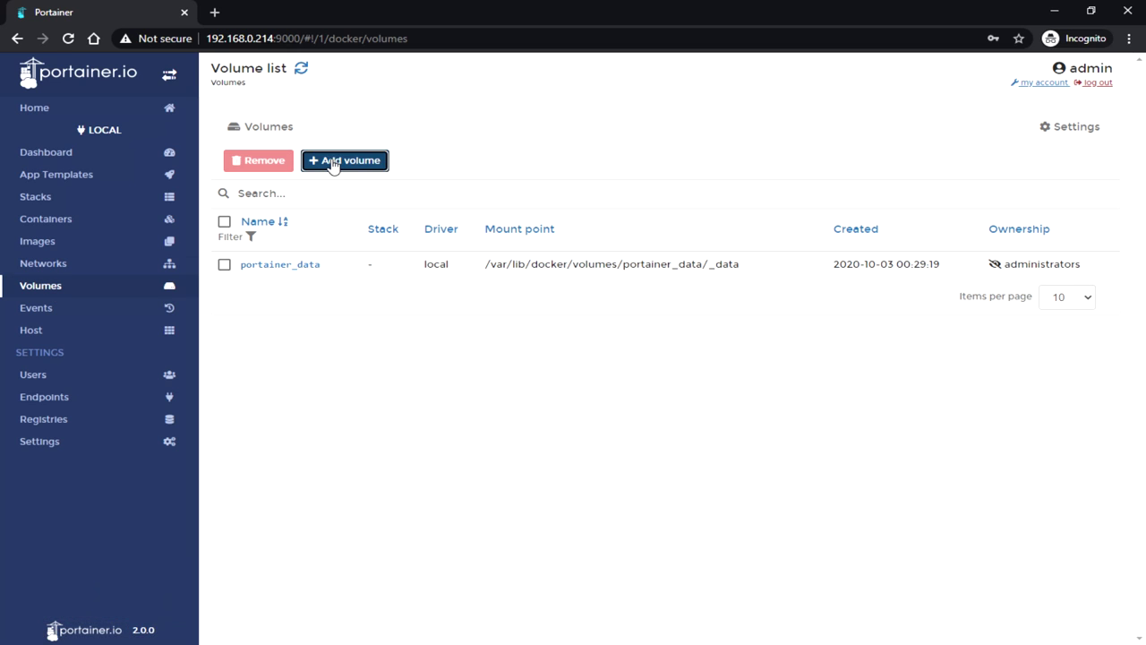
left_click(334, 162)
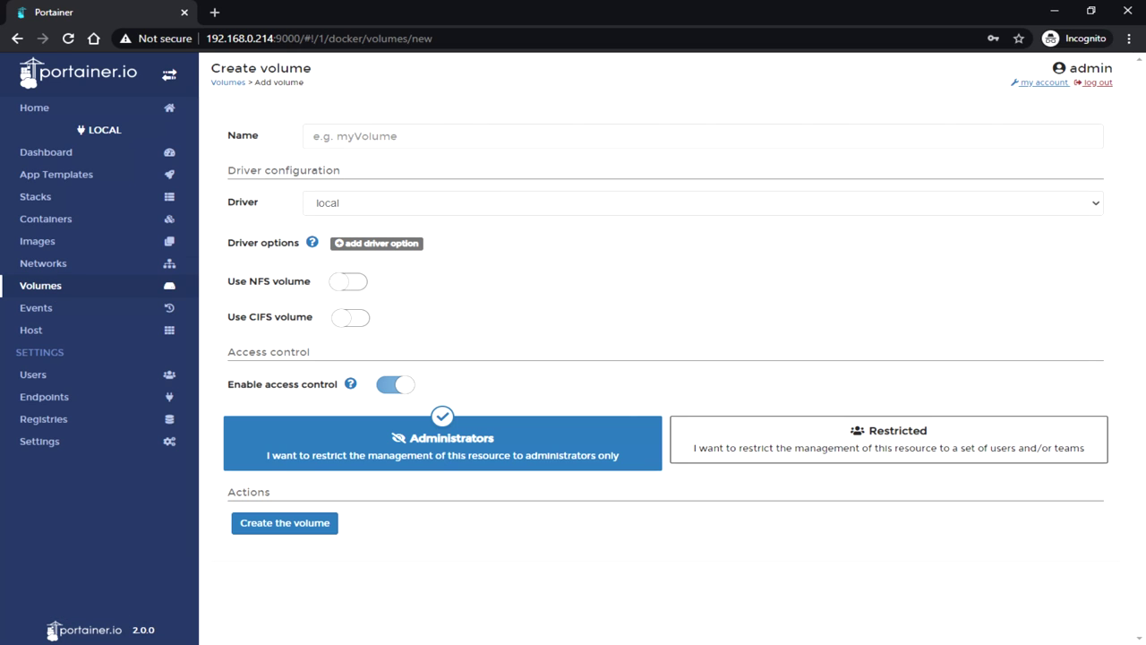
left_click(538, 136)
type("openhab_addons")
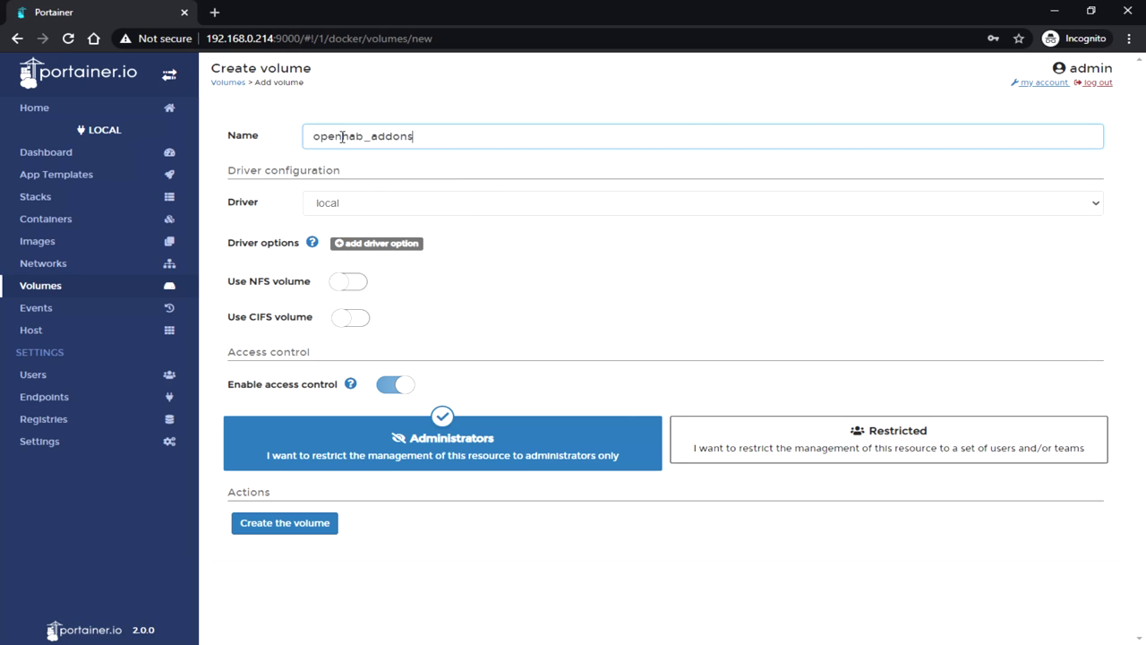
left_click(313, 523)
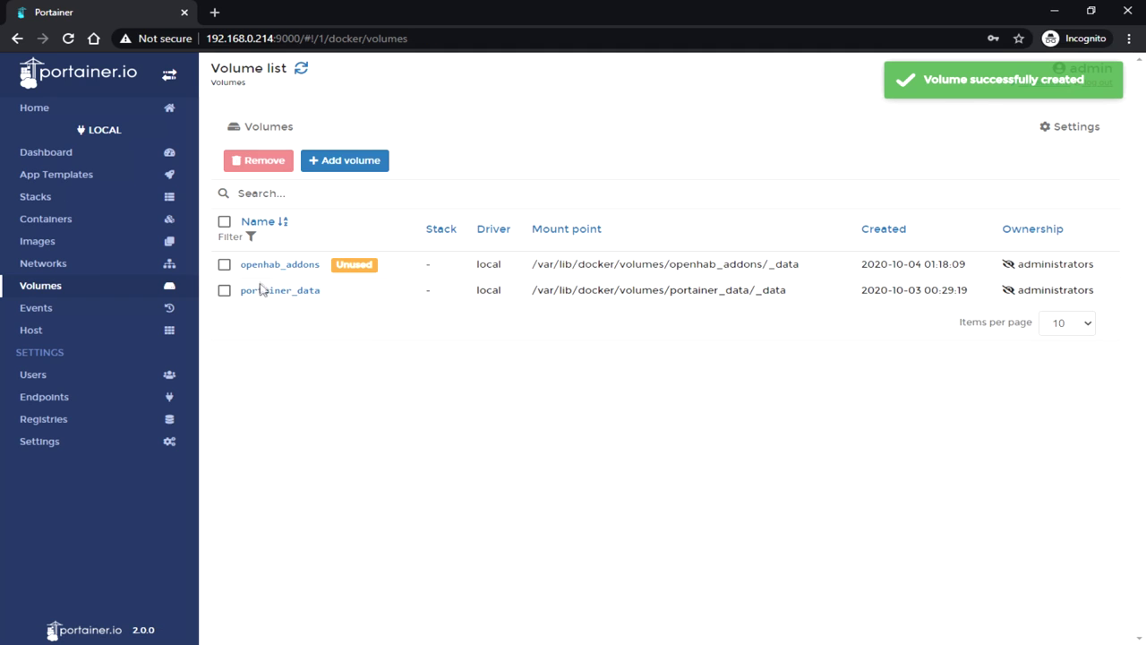
left_click(325, 170)
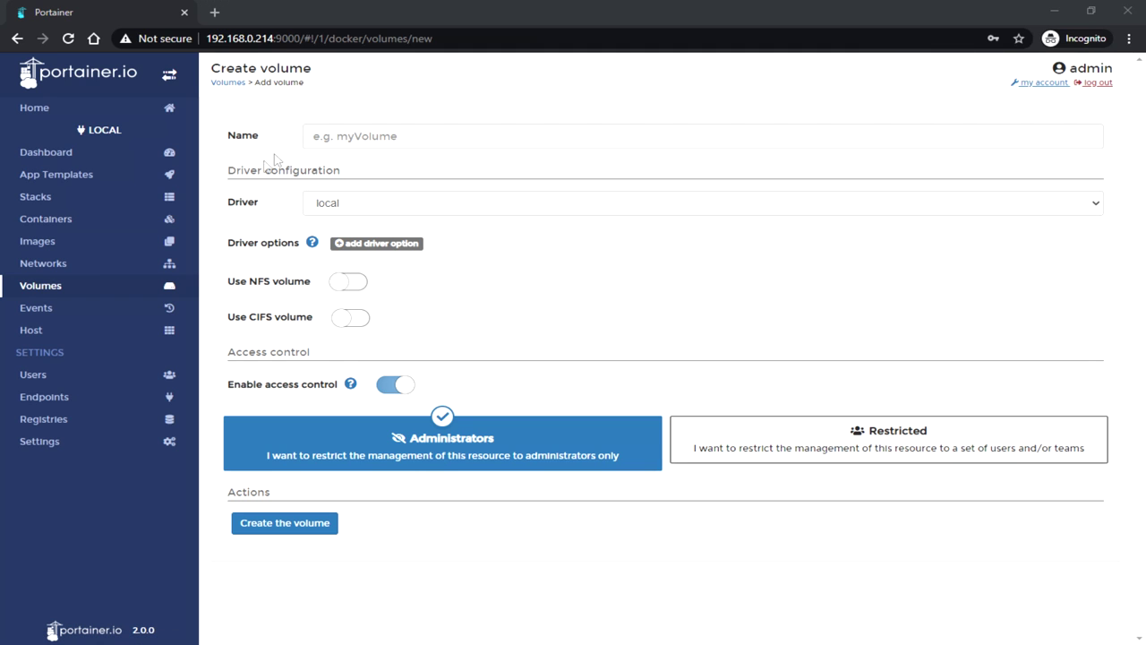
type("openhab_conf")
left_click(323, 524)
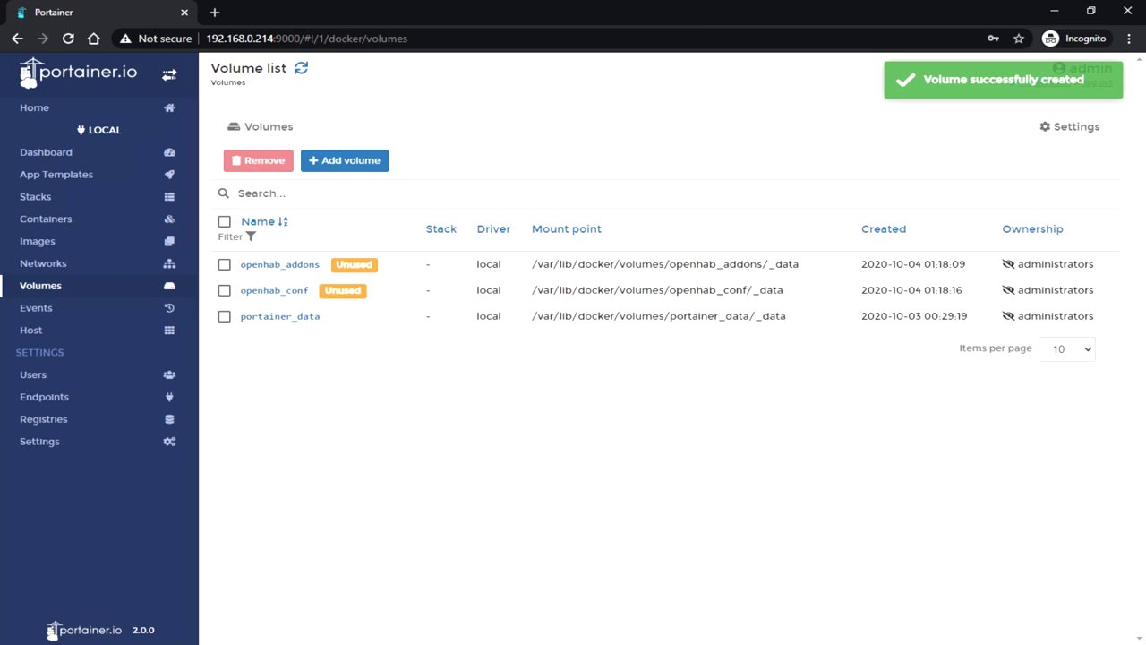
left_click(344, 160)
type("openhab_userdata")
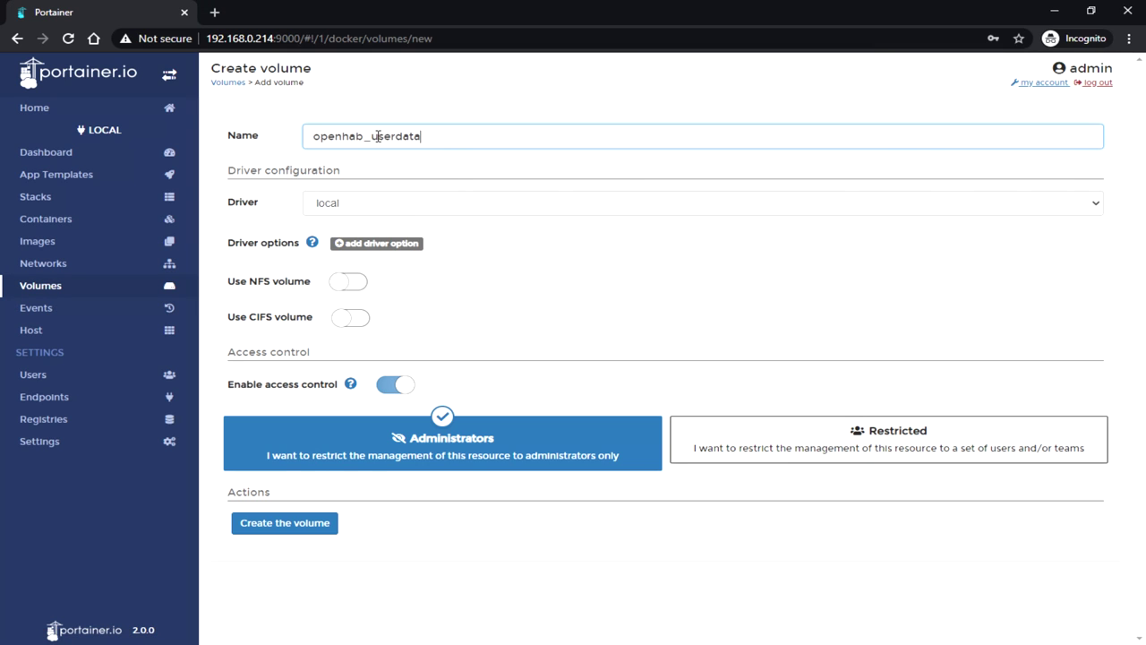
left_click(304, 522)
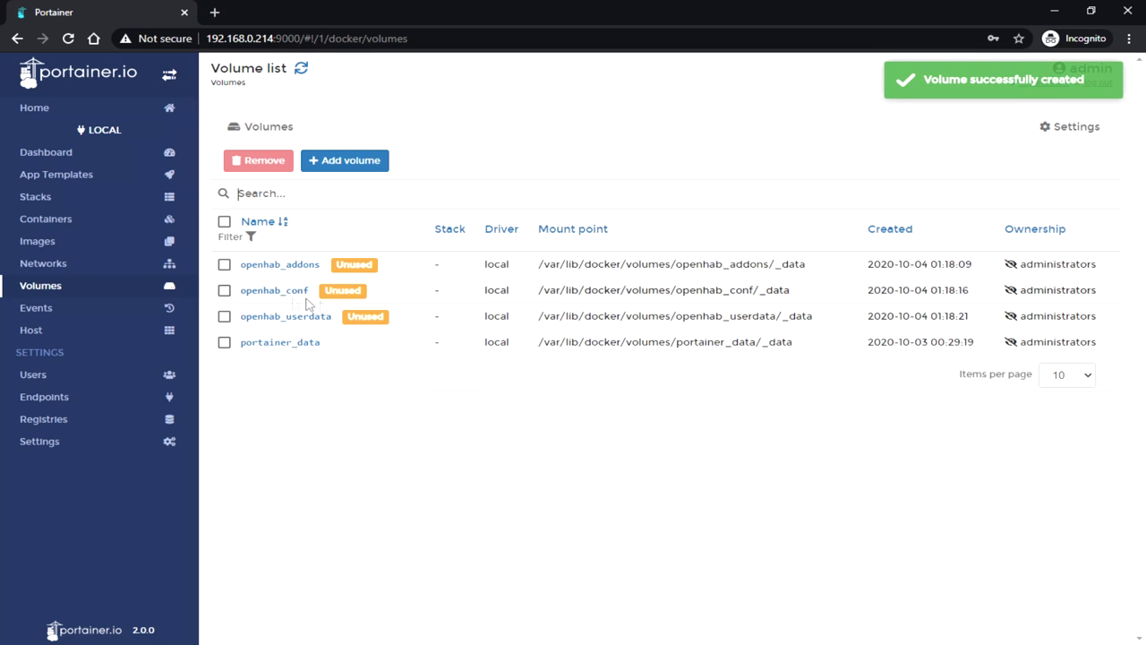
Step: Start a new container named openhab using image openhab/openhab:3.0.0-snapshot
left_click(64, 233)
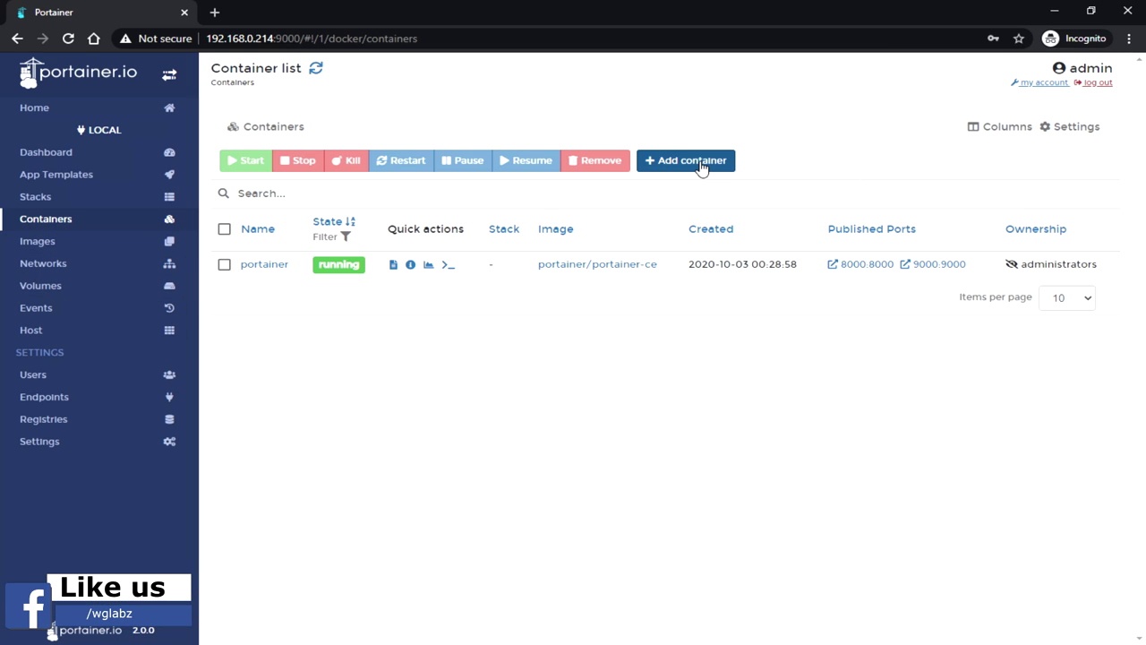
left_click(701, 169)
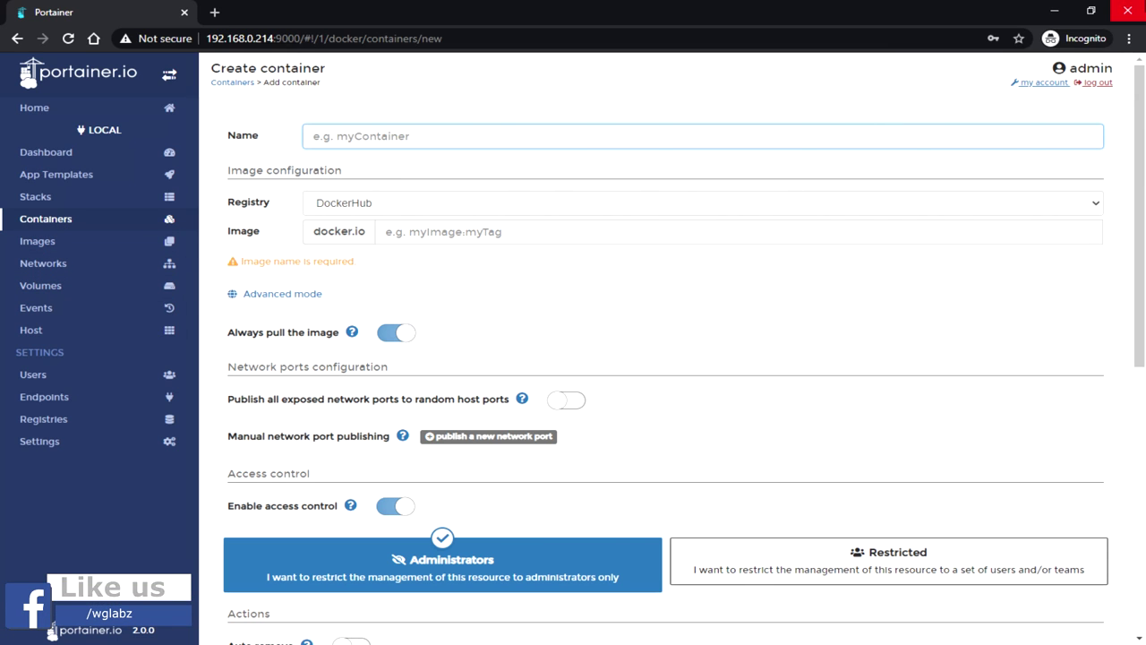
type("open")
key("Tab")
key("Tab")
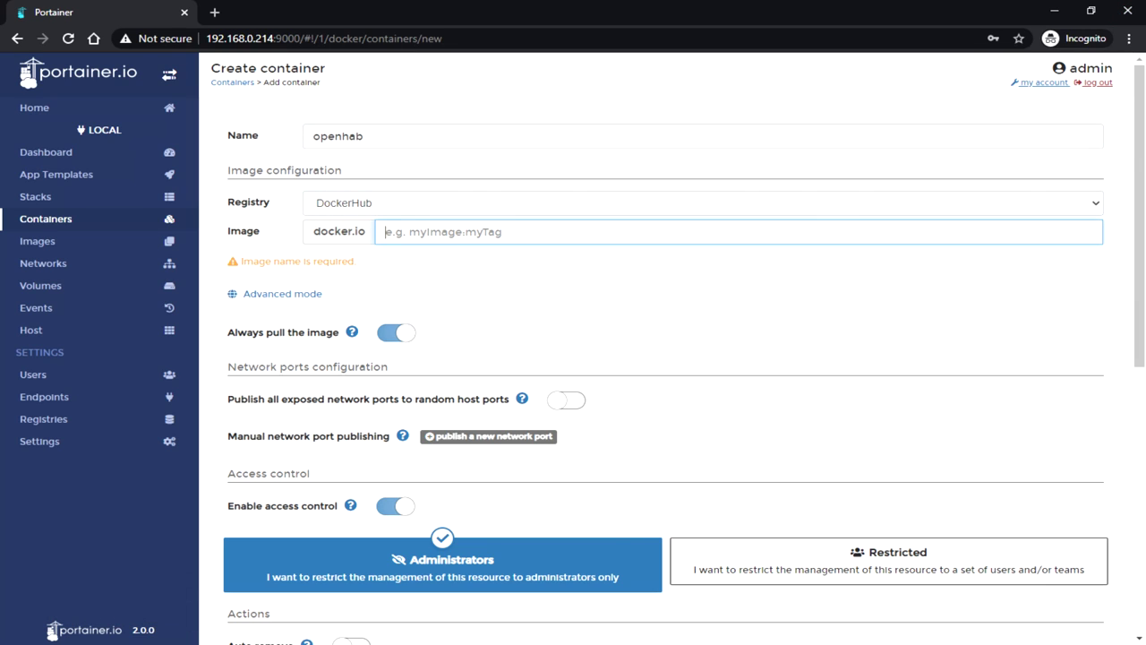
key("alt+Tab")
left_click(432, 236)
type("openhab/openhab:3.0.0-snapshot")
left_click(525, 300)
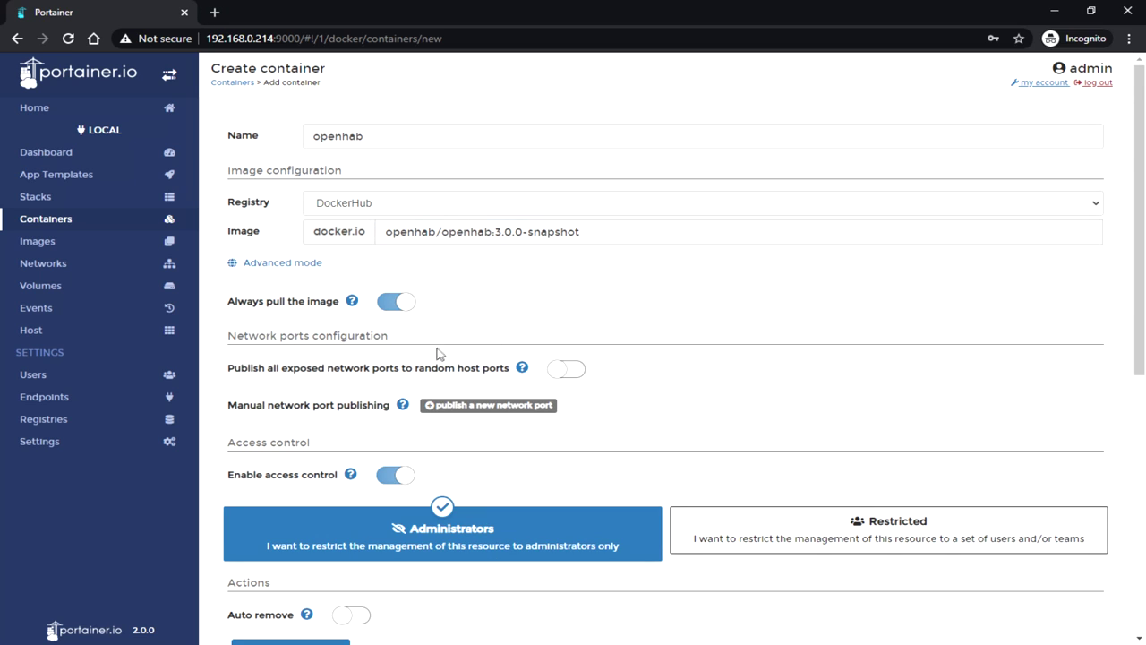
Step: Publish host port 80 to container port 8080
scroll(441, 349, "down", 1)
left_click(573, 297)
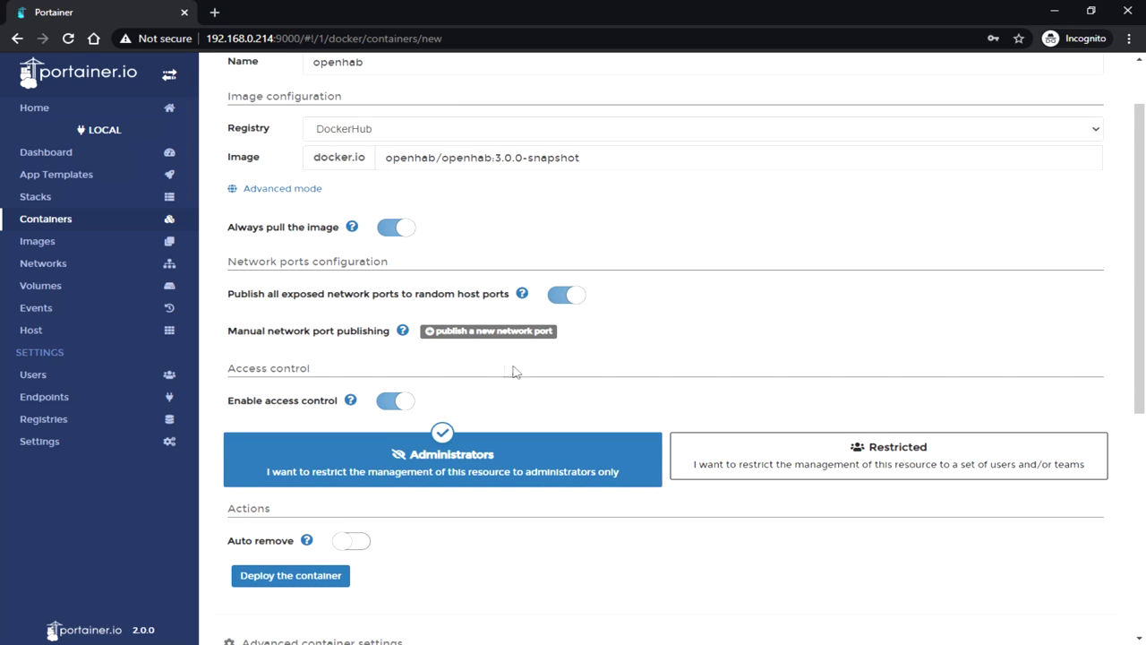
left_click(573, 303)
left_click(499, 333)
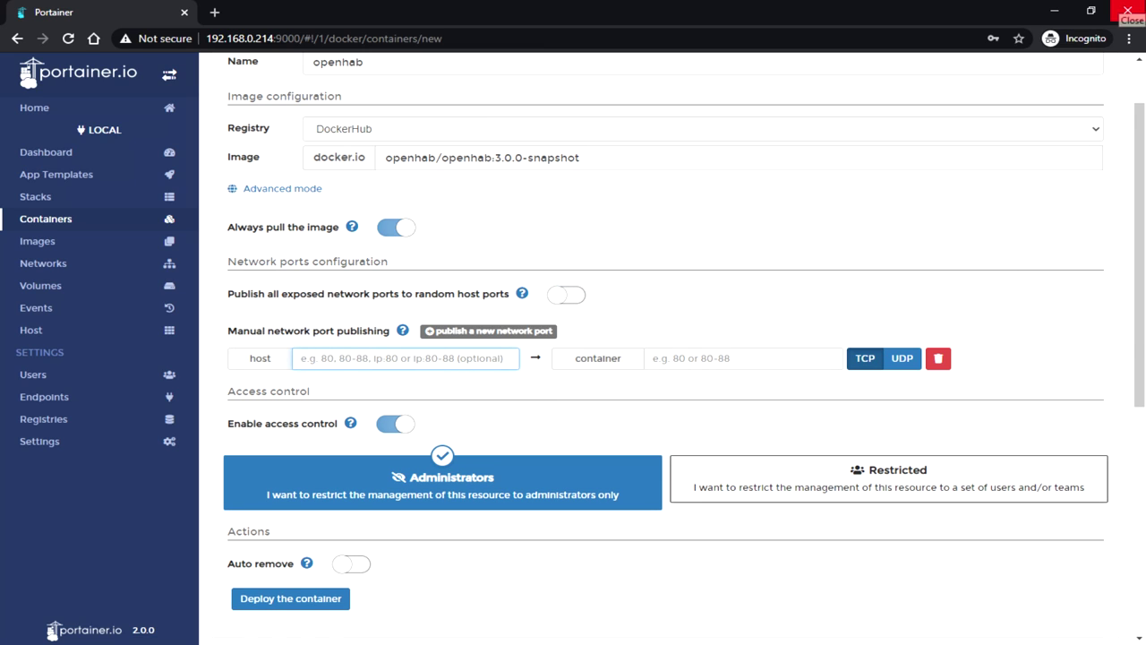
type("80")
key("Tab")
type("8080")
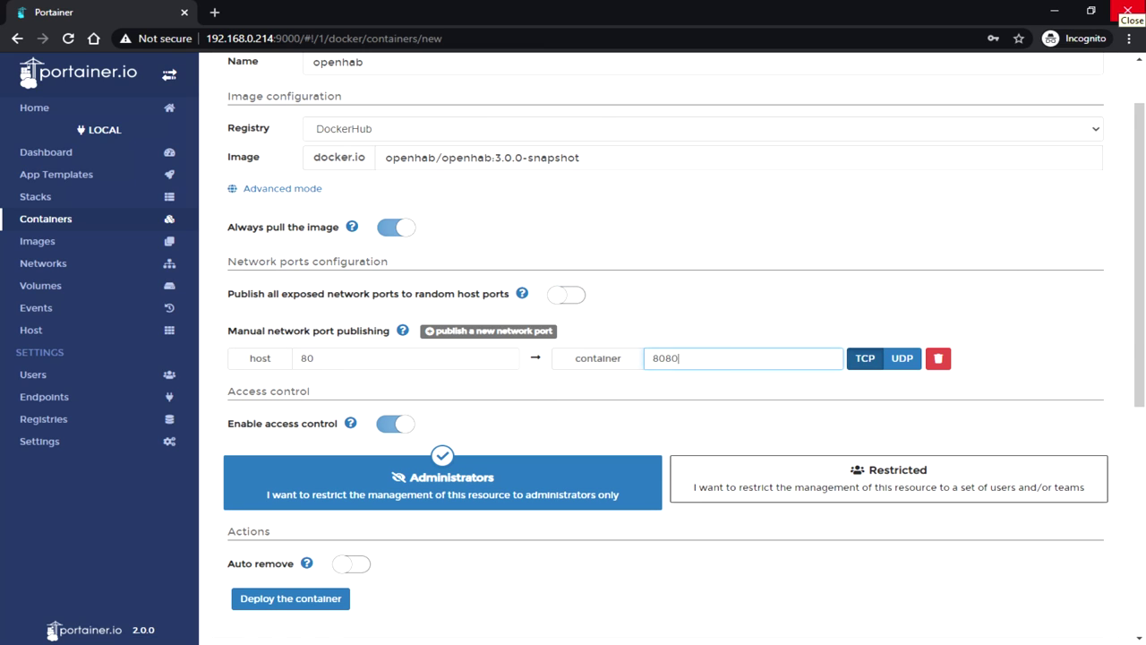
scroll(467, 452, "down", 1)
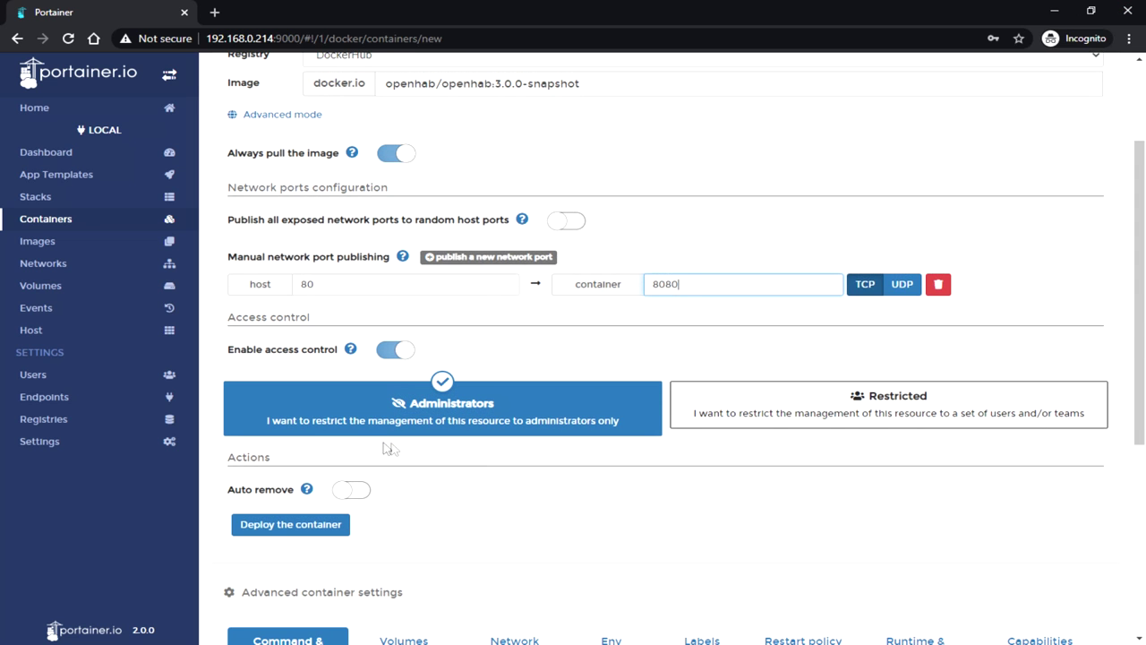
scroll(260, 397, "down", 4)
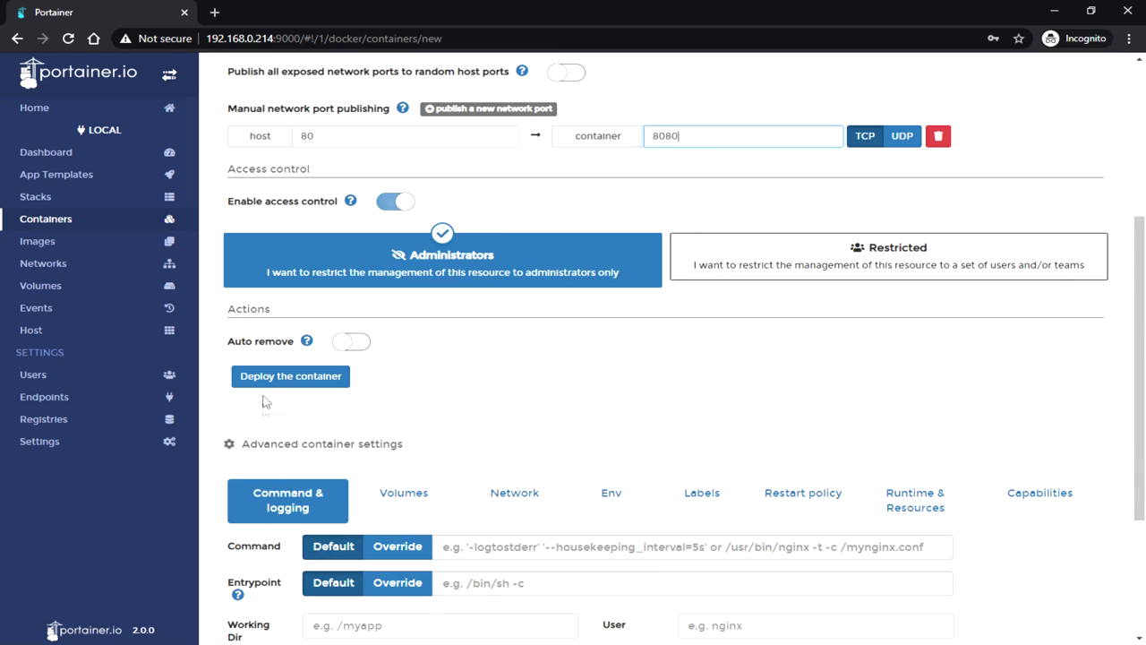
scroll(231, 488, "down", 1)
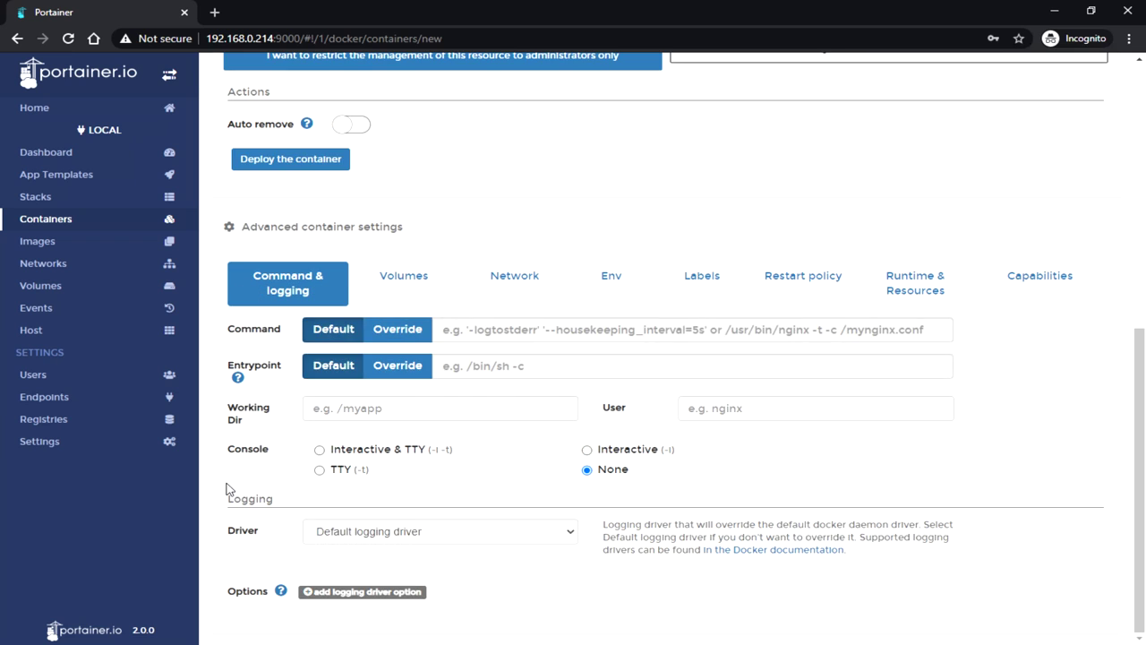
Step: Map /openhab/addons to openhab_addons and /openhab/conf to openhab_conf
left_click(403, 274)
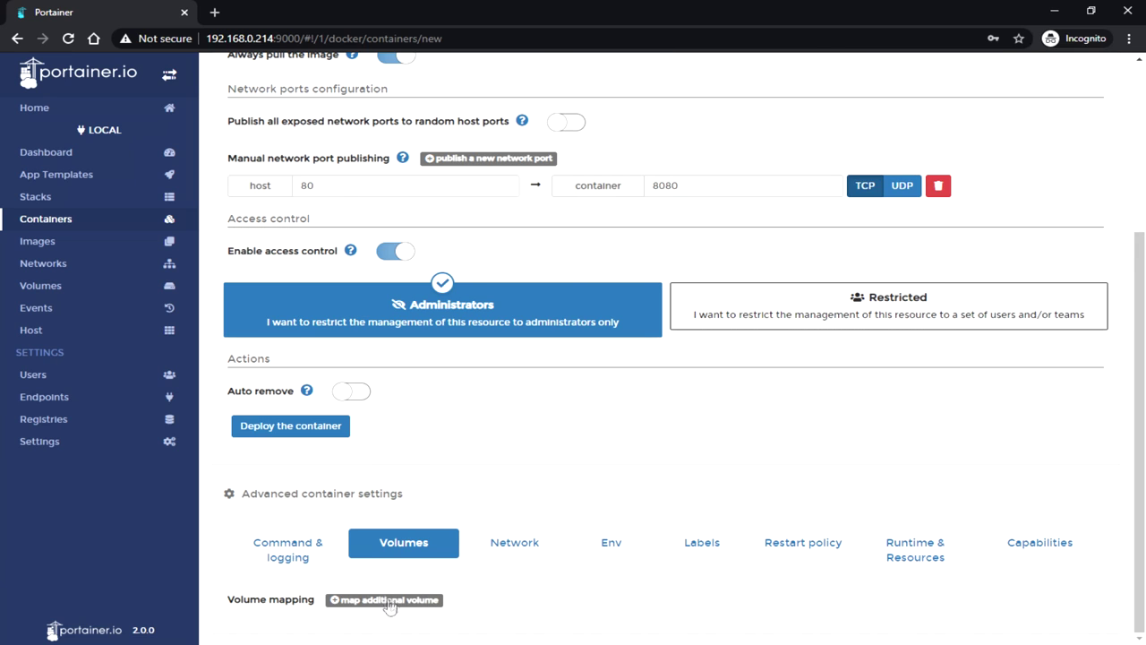
left_click(387, 599)
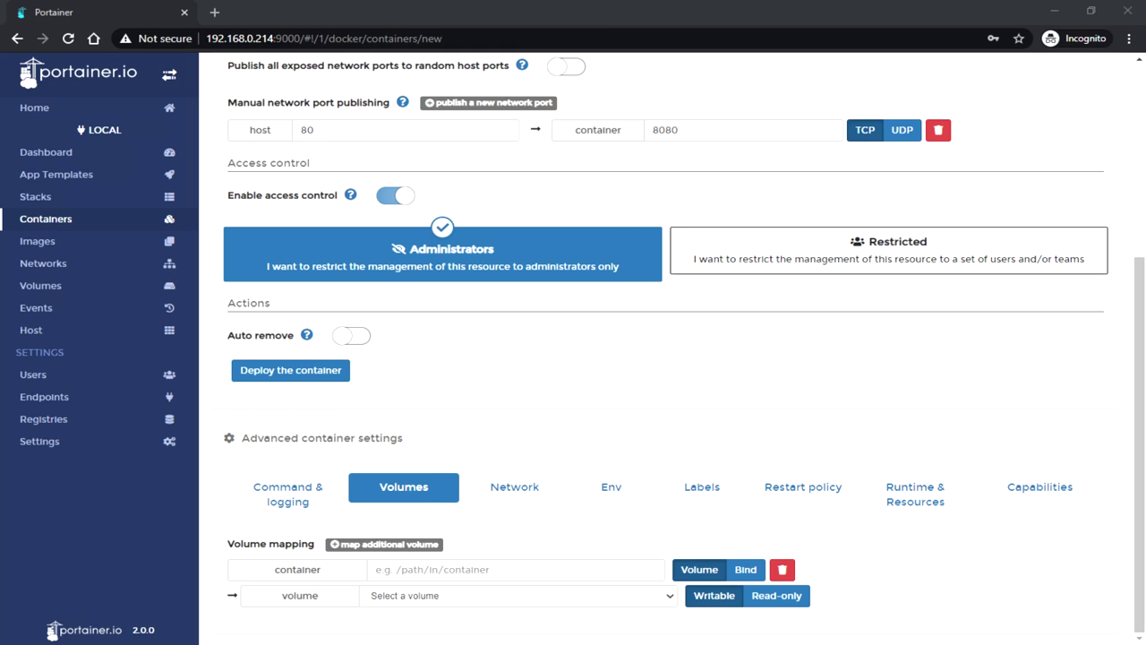
left_click(486, 598)
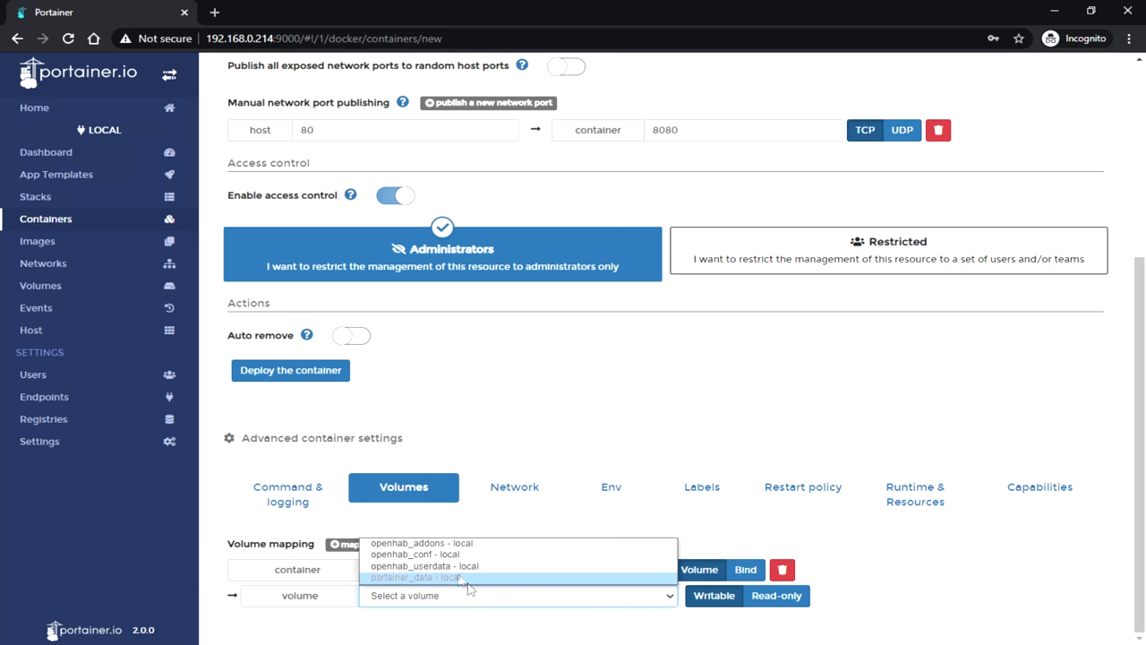
left_click(421, 543)
left_click(420, 545)
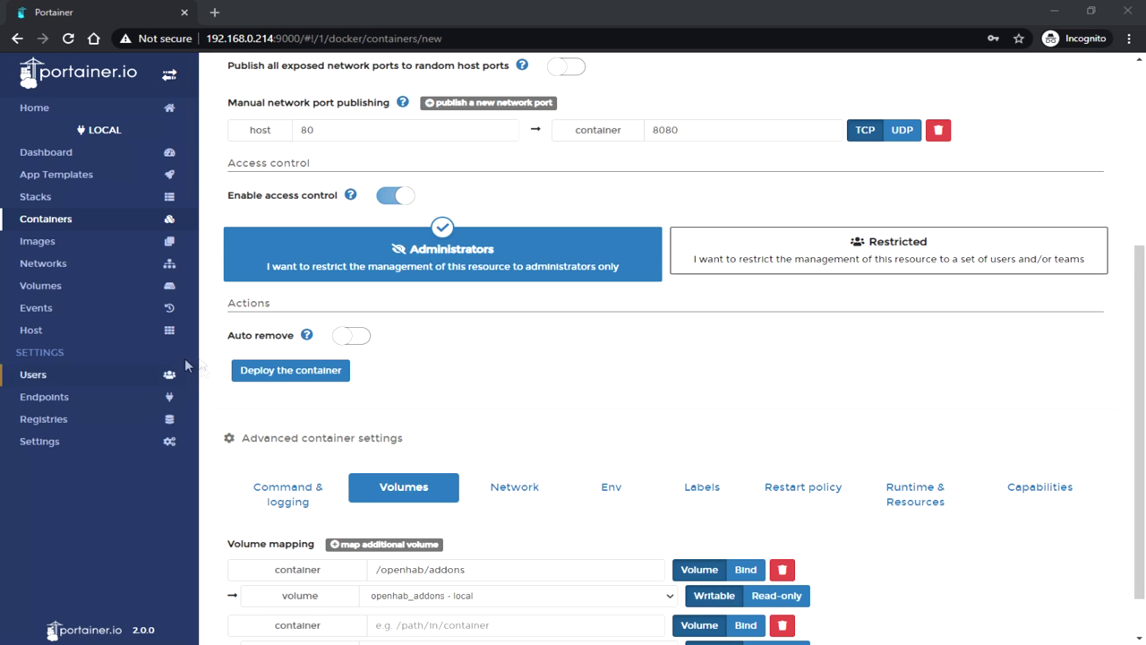
scroll(185, 365, "down", 1)
left_click(437, 570)
type("/openhab/conf")
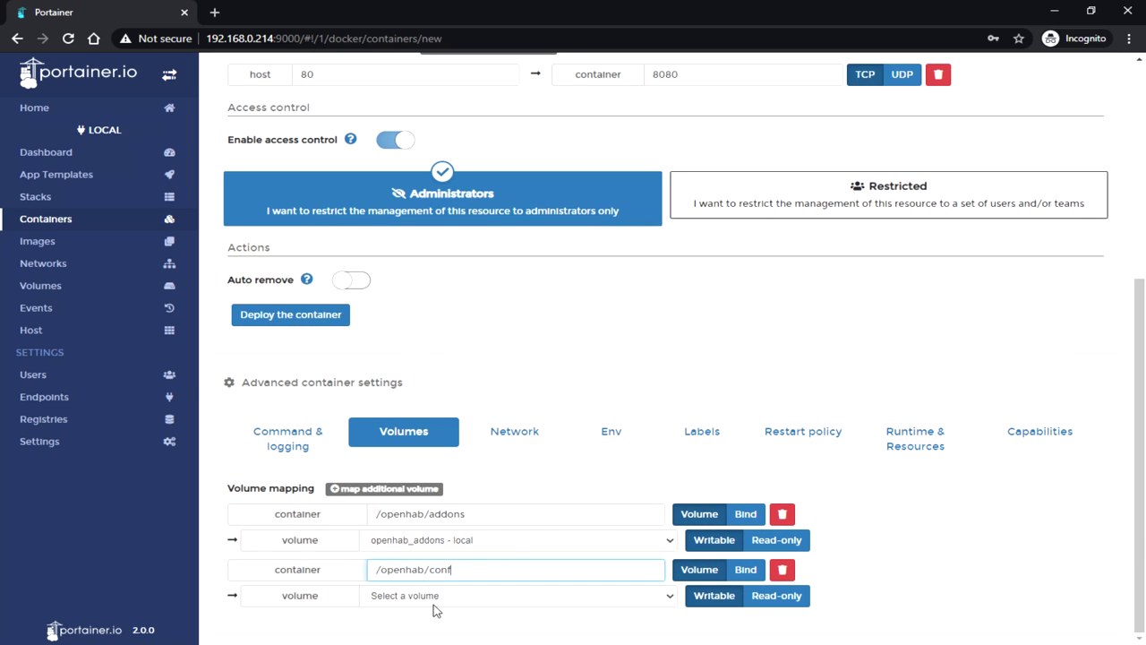
left_click(434, 605)
left_click(458, 555)
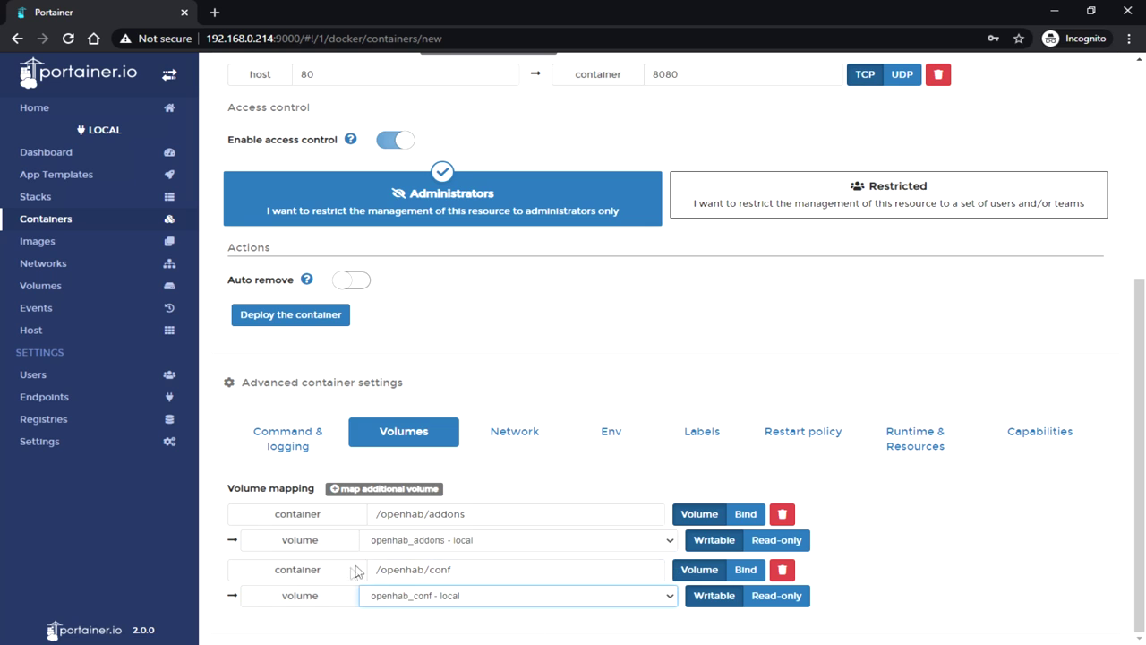
Step: Map /openhab/userdata to openhab_userdata and add a fourth mapping as a host bind
left_click(397, 488)
scroll(396, 496, "down", 1)
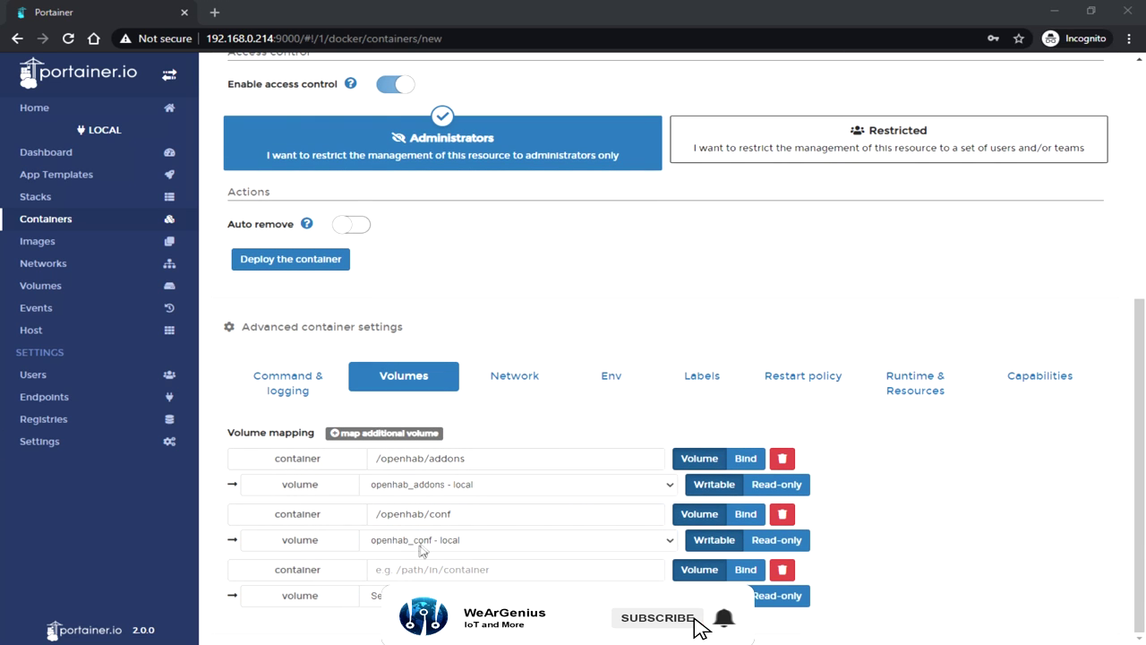
left_click(515, 569)
type("/openhab/userdata")
left_click(430, 595)
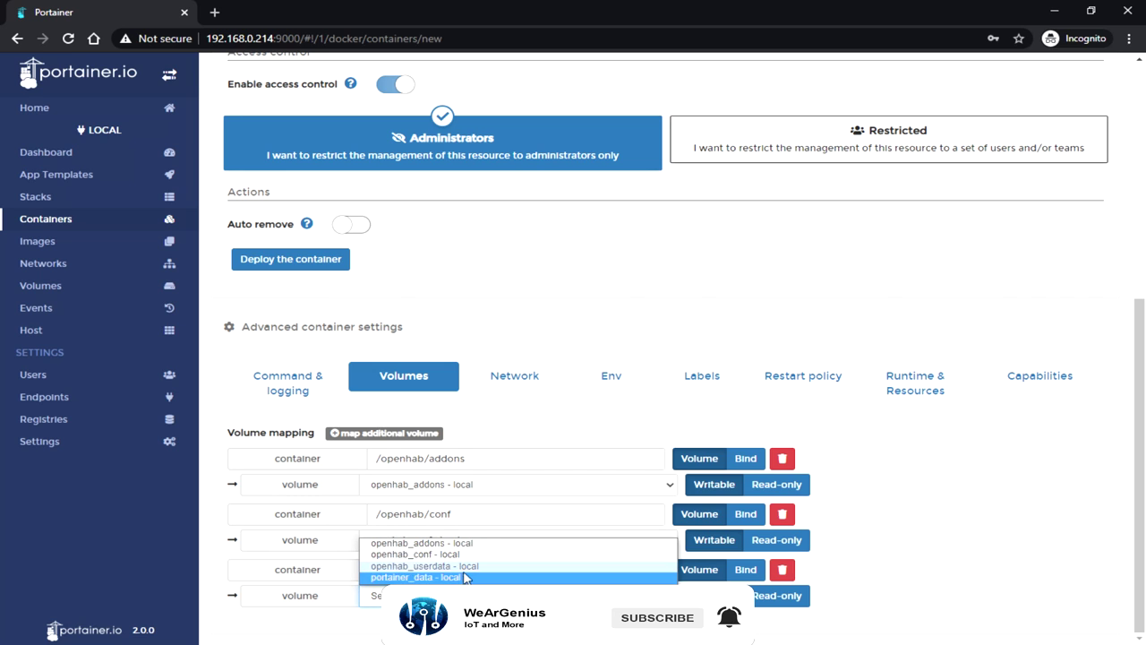
left_click(430, 566)
left_click(392, 436)
scroll(392, 440, "down", 1)
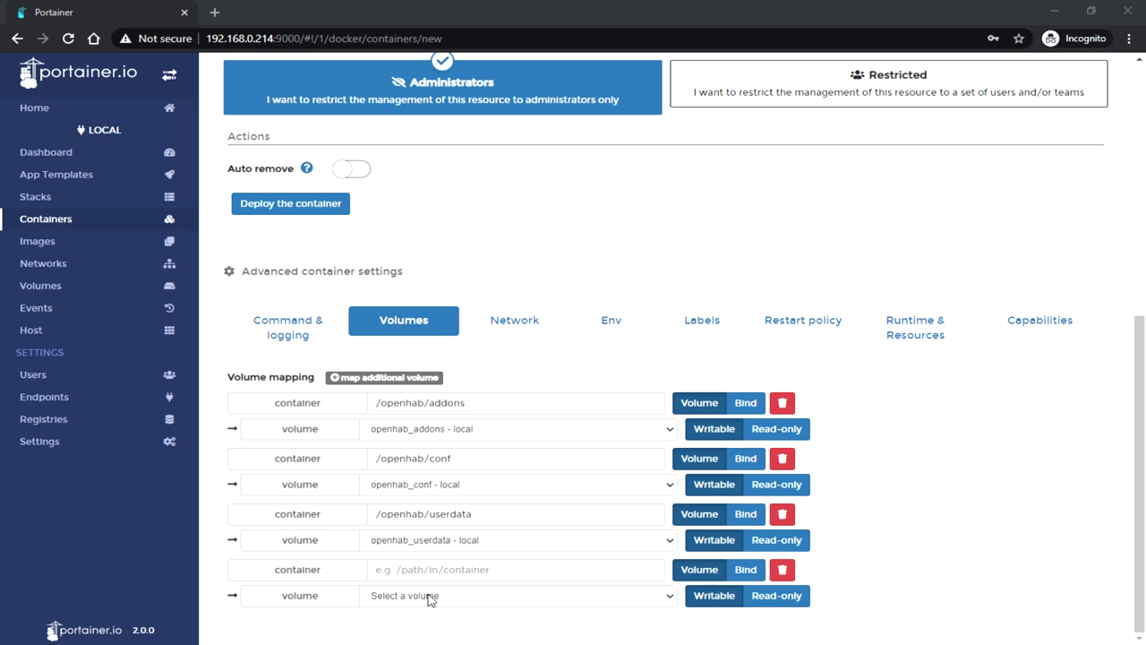
left_click(749, 569)
Step: Bind container path /etc/localtime to host path /etc/localtime:ro
left_click(439, 569)
type("/etc/localtime")
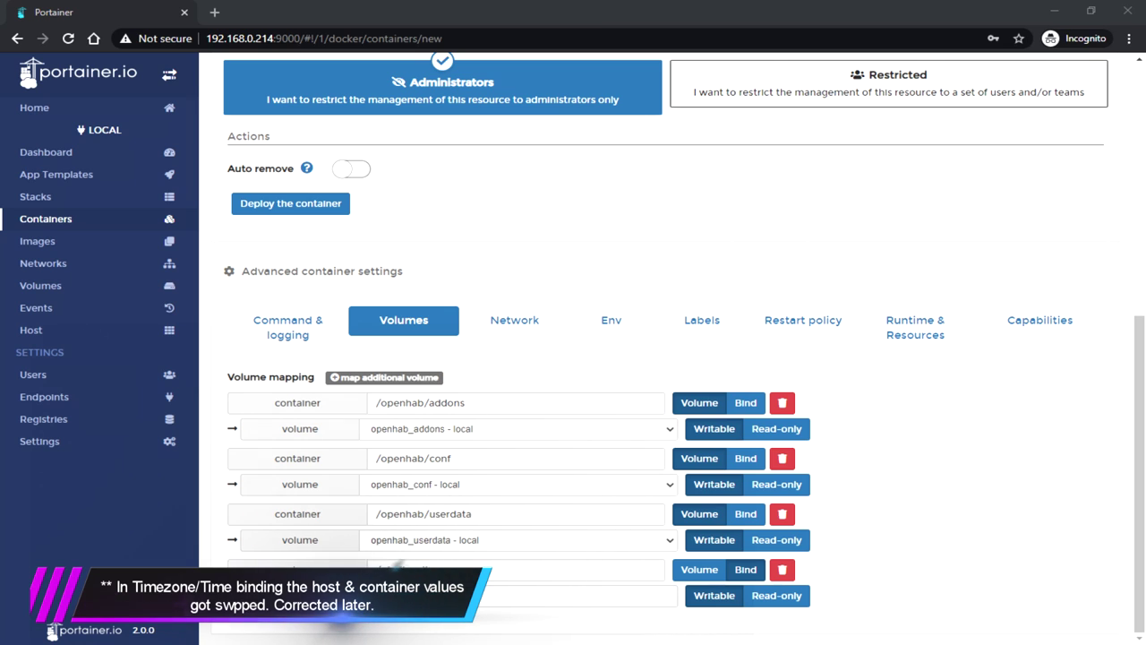
left_click(403, 595)
type("/etc/localtime:ro")
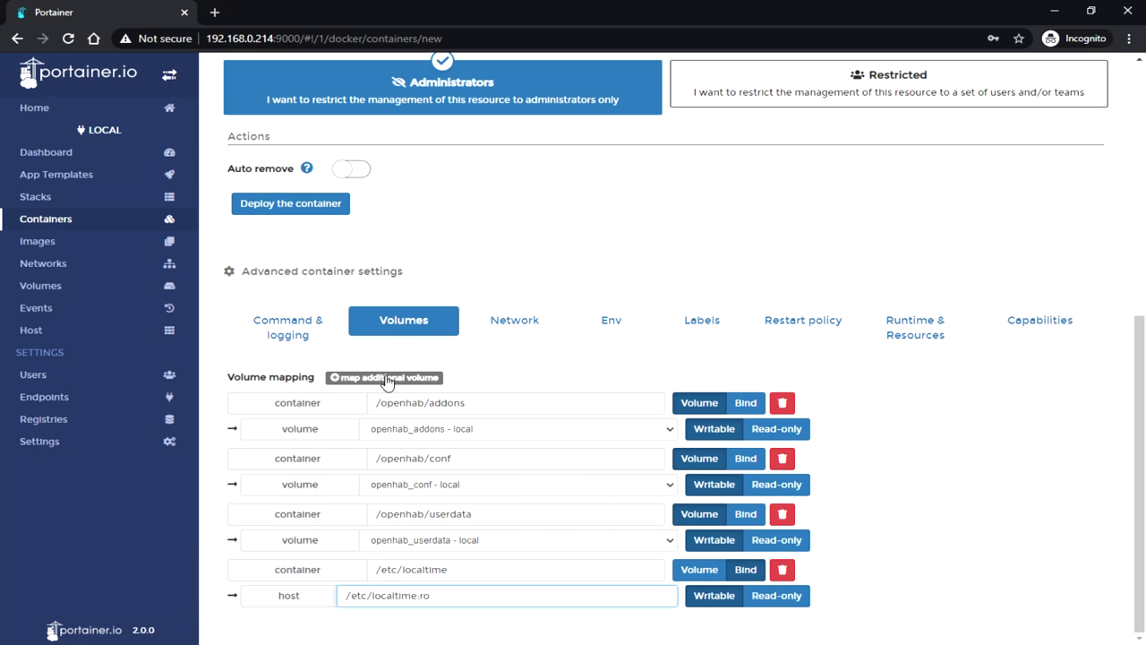
Step: Add a bind mapping container /etc/timezone to host /etc/timezone:ro
left_click(384, 377)
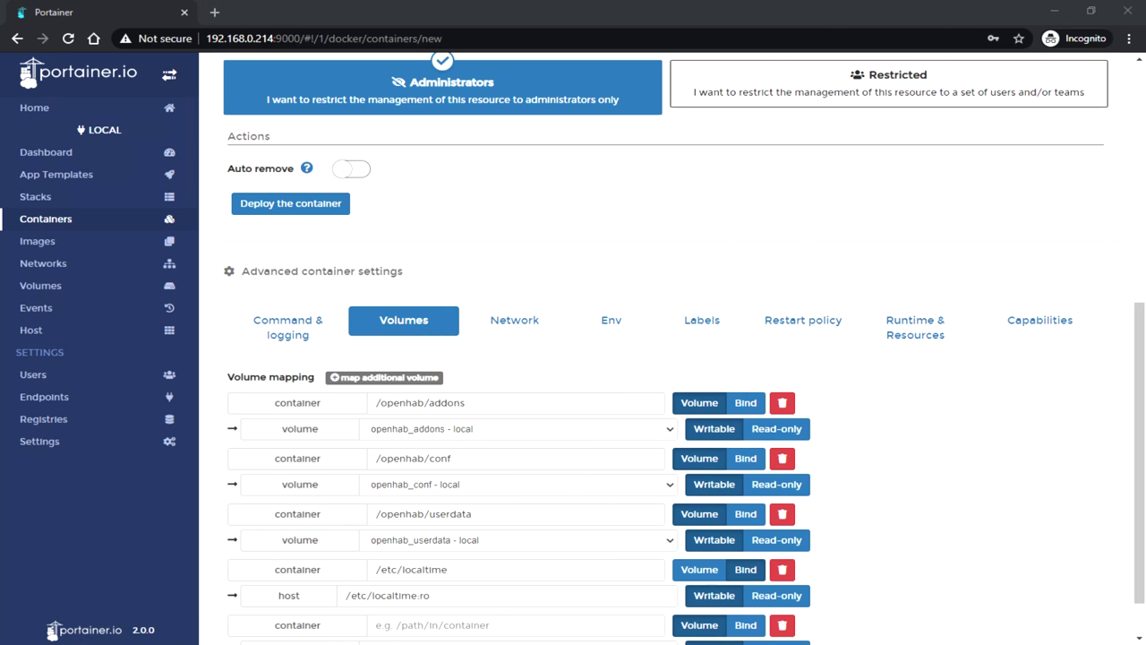
scroll(332, 556, "down", 1)
left_click(399, 569)
type("/etc/timezone")
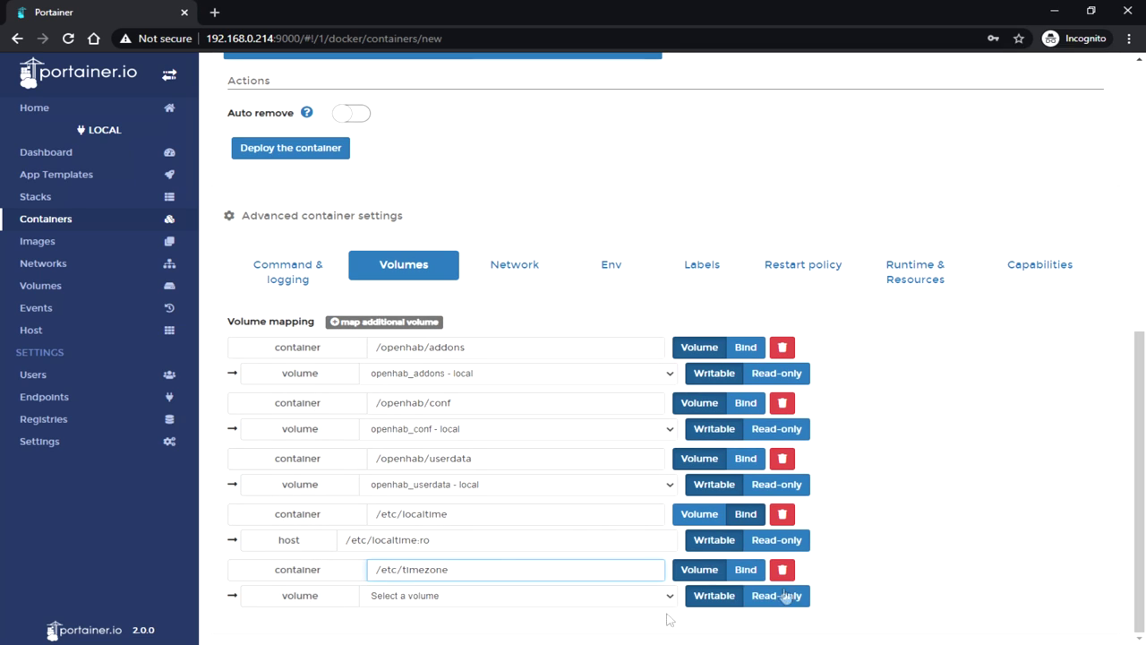
left_click(752, 573)
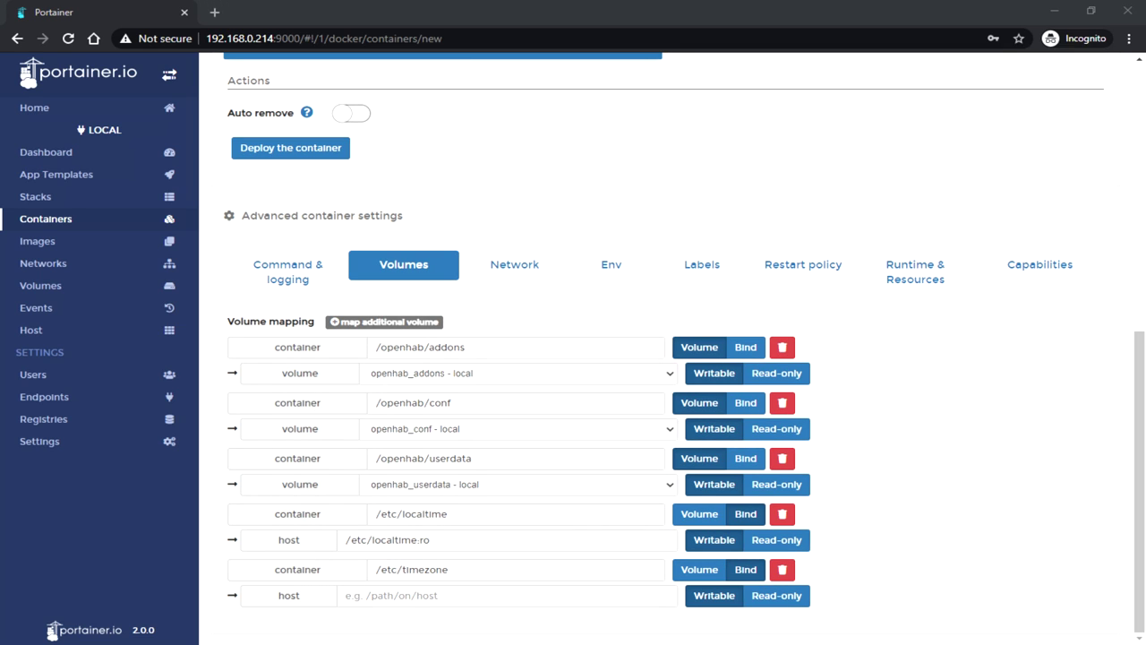
left_click(424, 594)
type("/etc/timezone:ro")
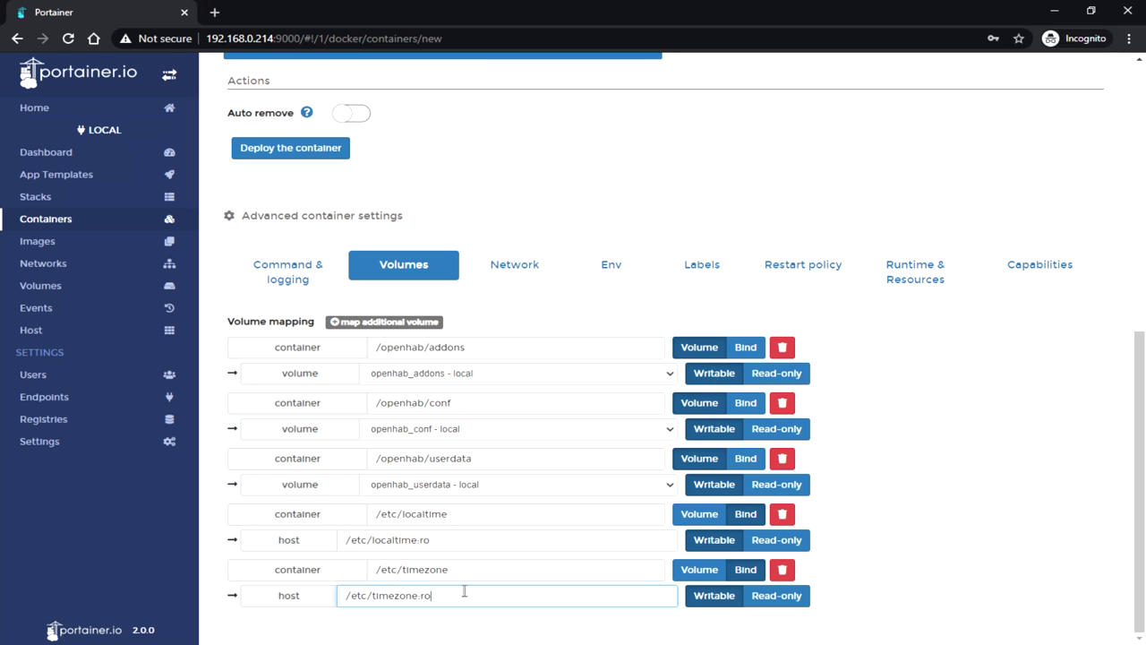
left_click(529, 264)
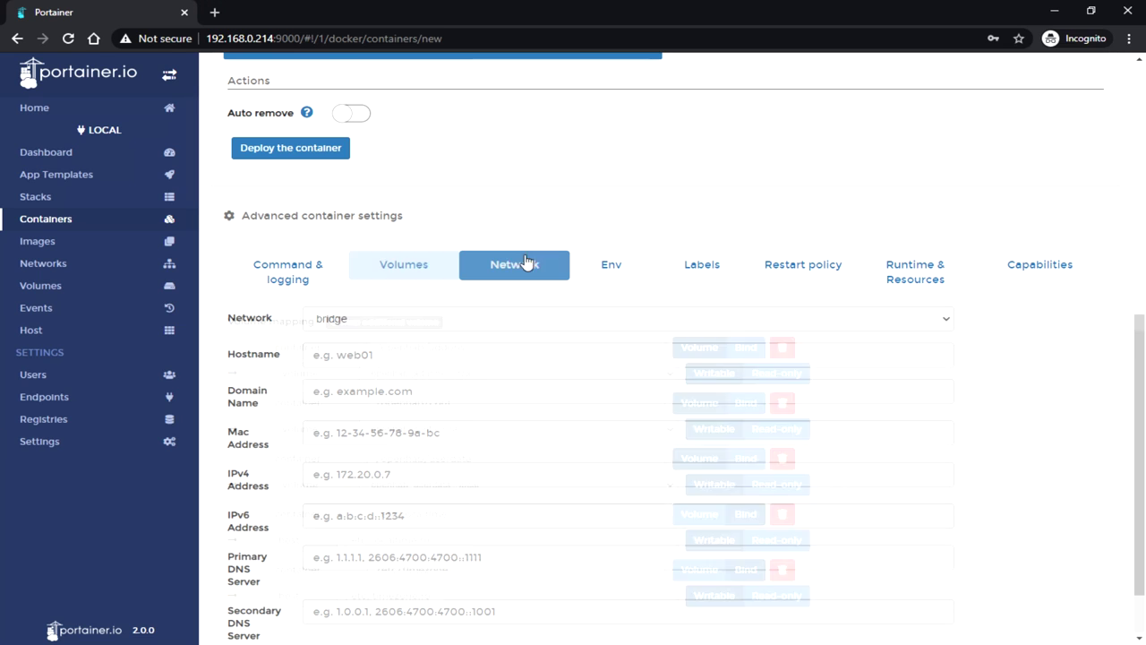
Step: Set the openhab container's restart policy to Always
left_click(612, 270)
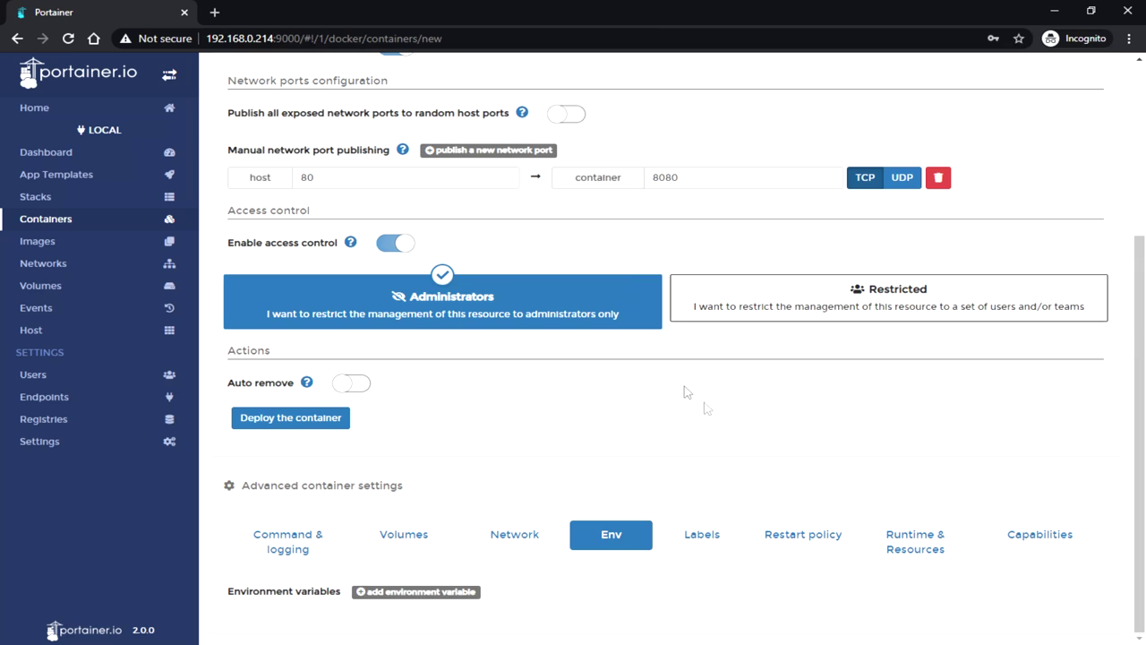
left_click(723, 540)
left_click(785, 541)
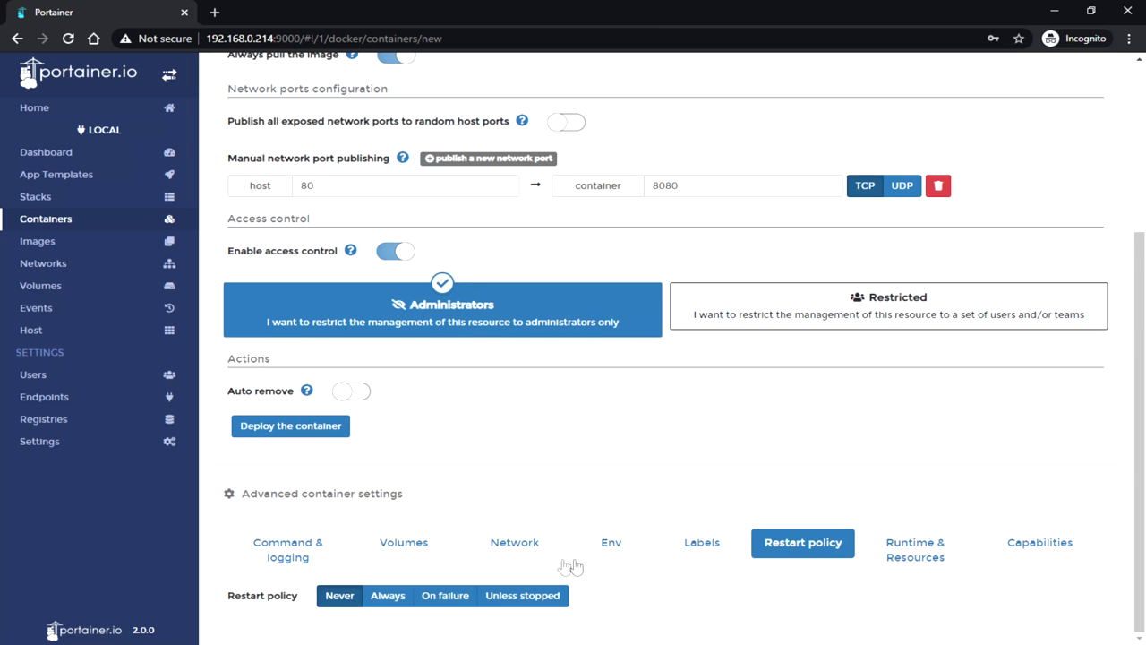
left_click(390, 596)
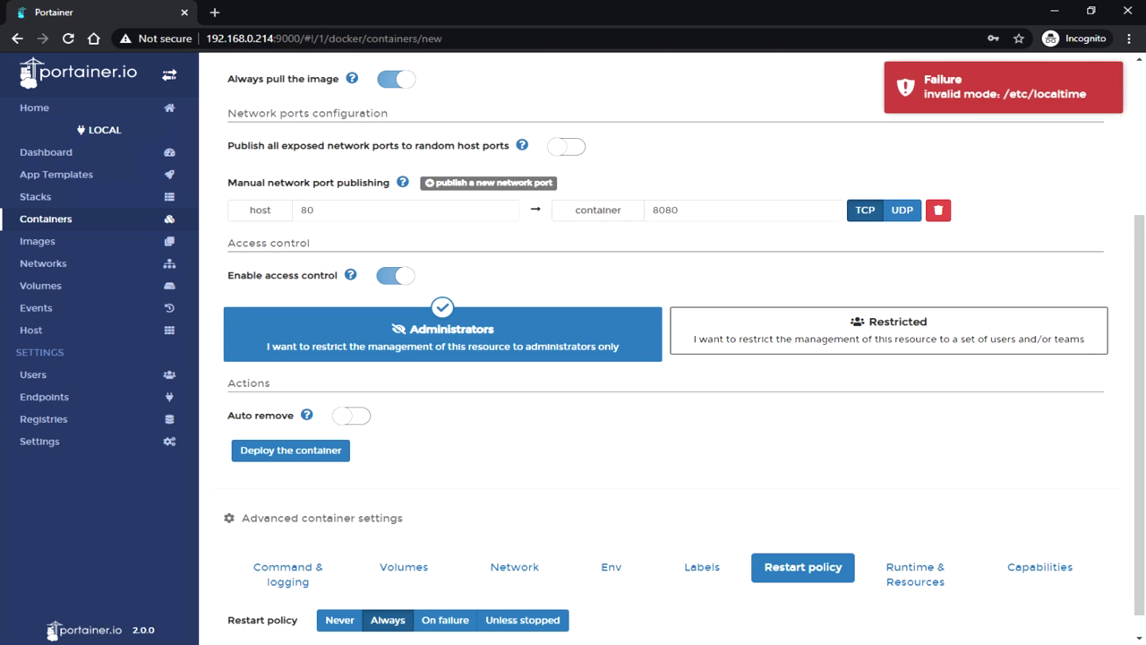
scroll(555, 397, "down", 1)
Step: Try deploying the container with the original localtime bind mapping
left_click(417, 548)
scroll(476, 504, "down", 3)
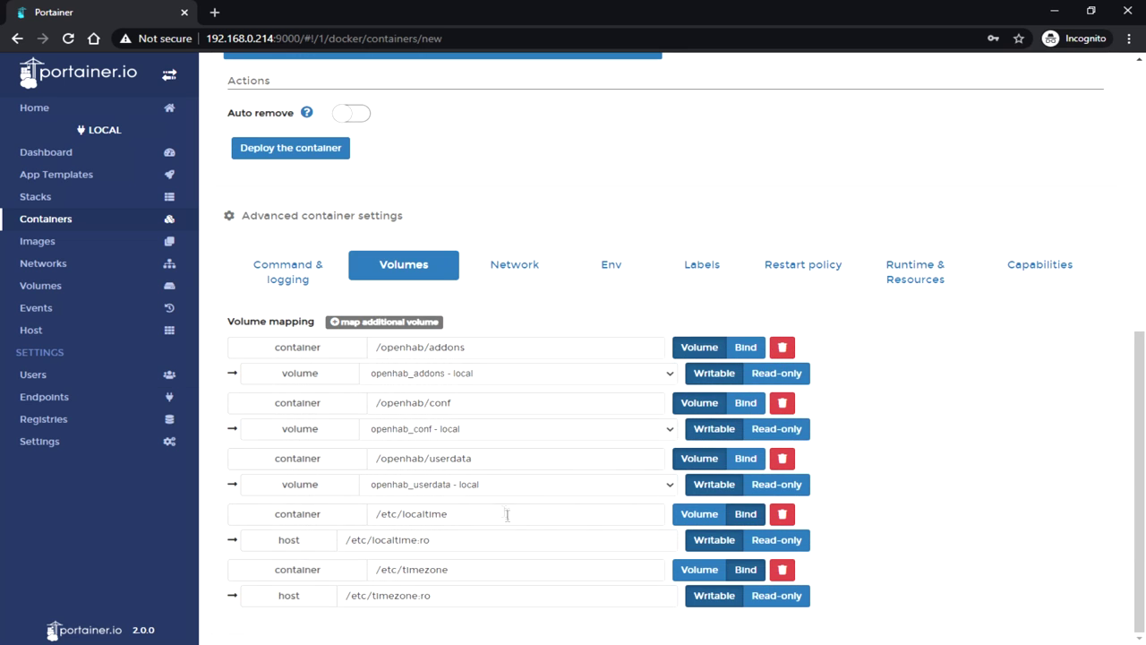
left_click(494, 517)
left_click(342, 543)
left_click(374, 518)
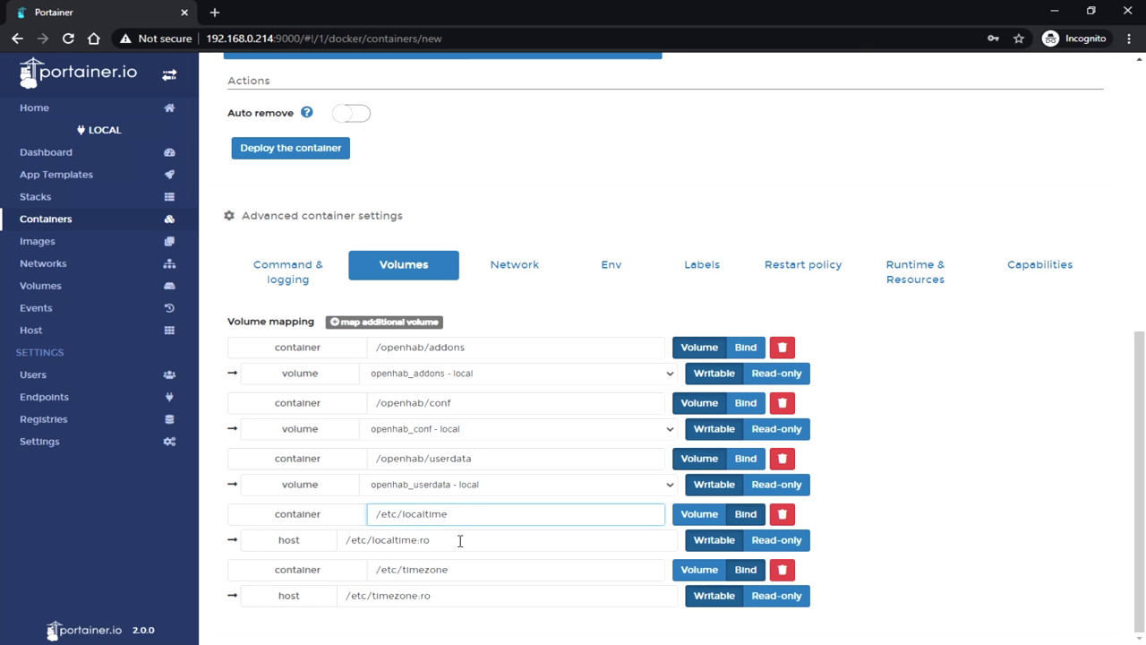
scroll(459, 540, "up", 4)
key("Return")
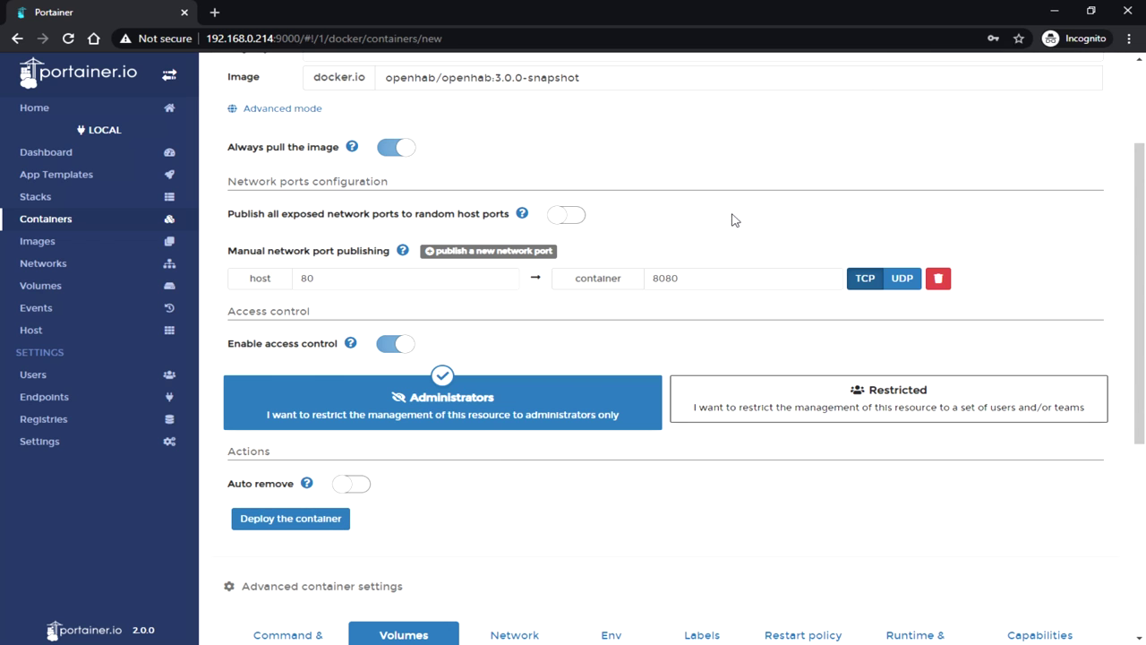
scroll(750, 218, "down", 3)
scroll(750, 217, "down", 3)
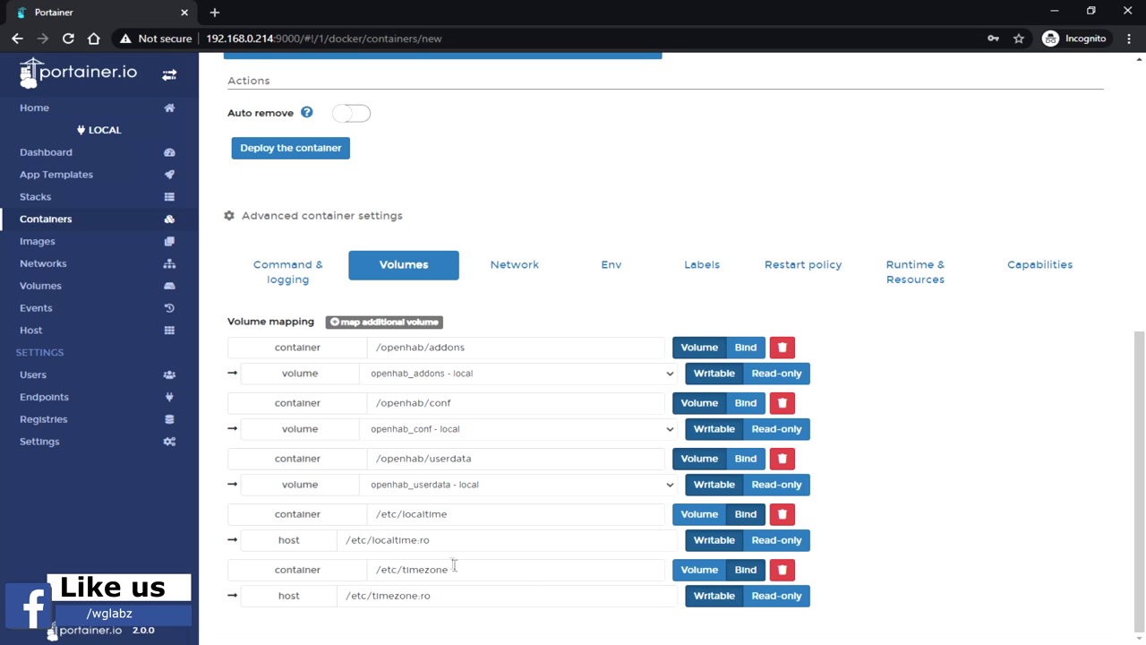
Step: Swap the localtime row: container /etc/localtime:ro, host /etc/localtime
left_click_drag(436, 538, 206, 548)
key("ctrl+x")
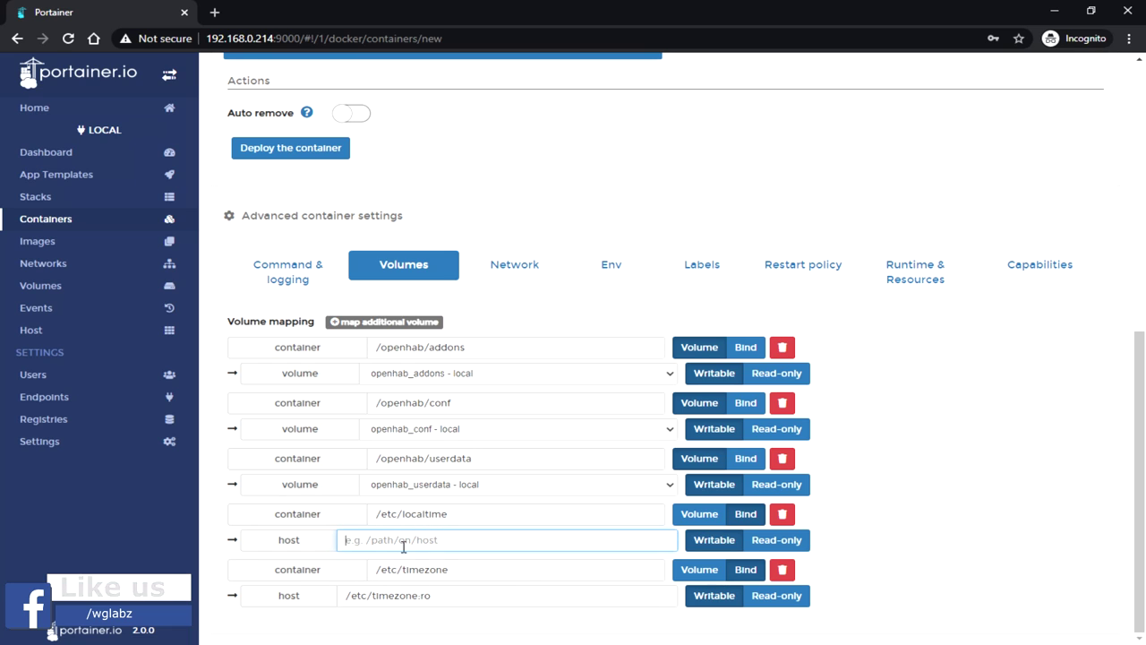
left_click(402, 514)
key("Home")
key("ctrl+v")
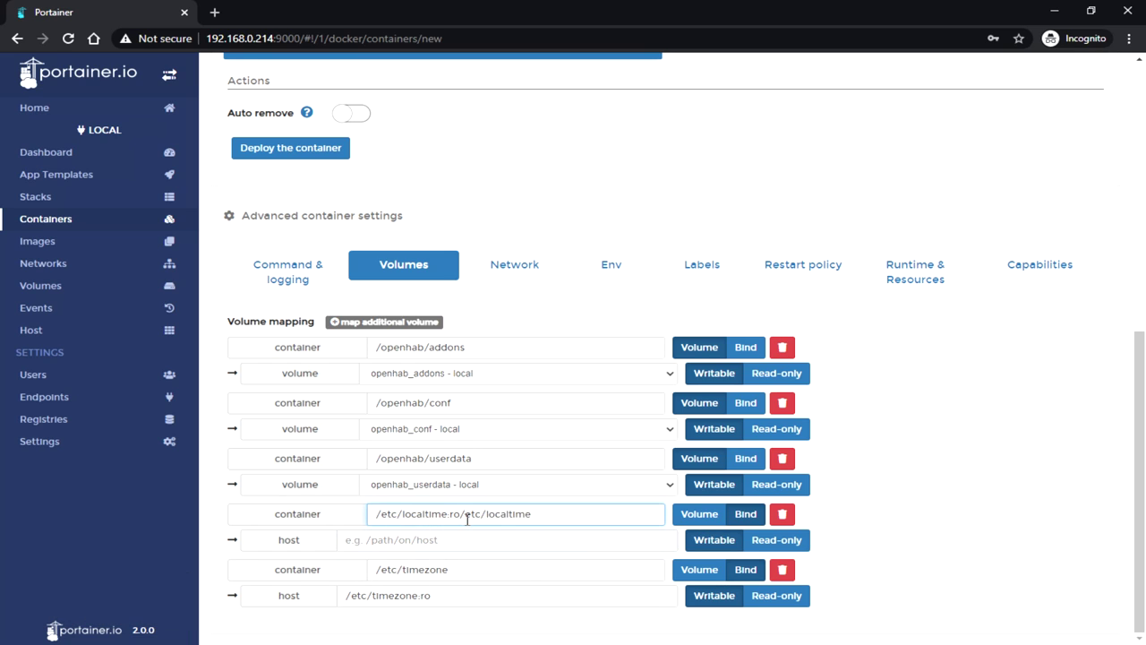
left_click_drag(459, 513, 648, 525)
key("ctrl+x")
left_click(439, 542)
key("ctrl+v")
Step: Move :ro onto the /etc/timezone container path and deploy the container
left_click_drag(419, 598, 467, 599)
left_click(478, 576)
key("ctrl+v")
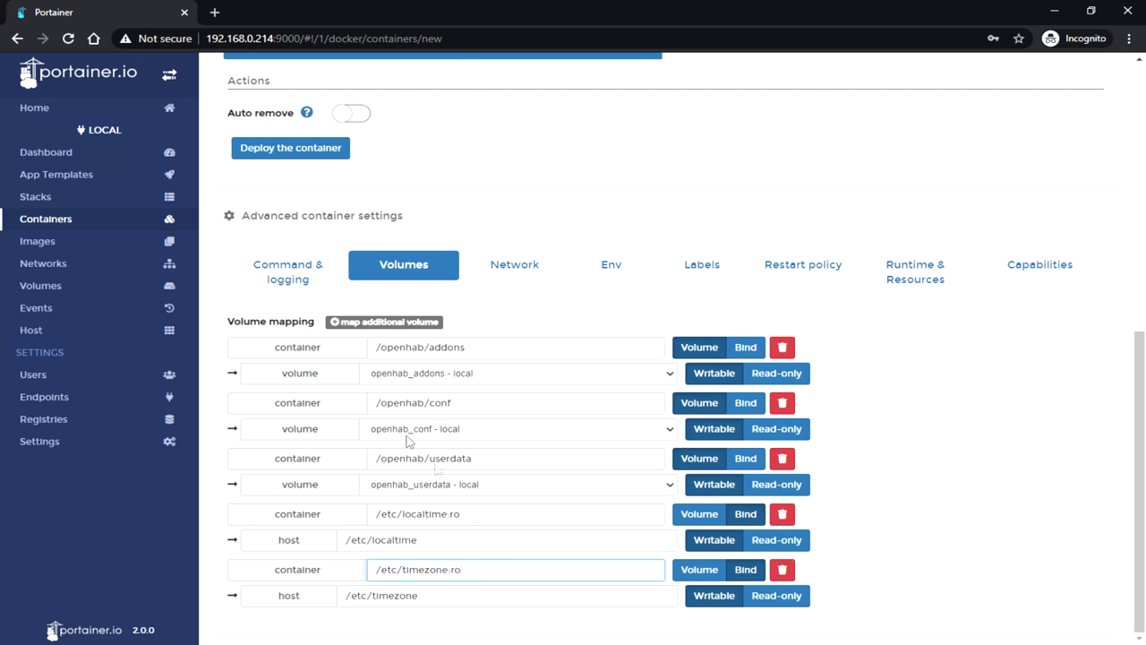
scroll(412, 430, "up", 2)
left_click(289, 368)
scroll(609, 352, "down", 2)
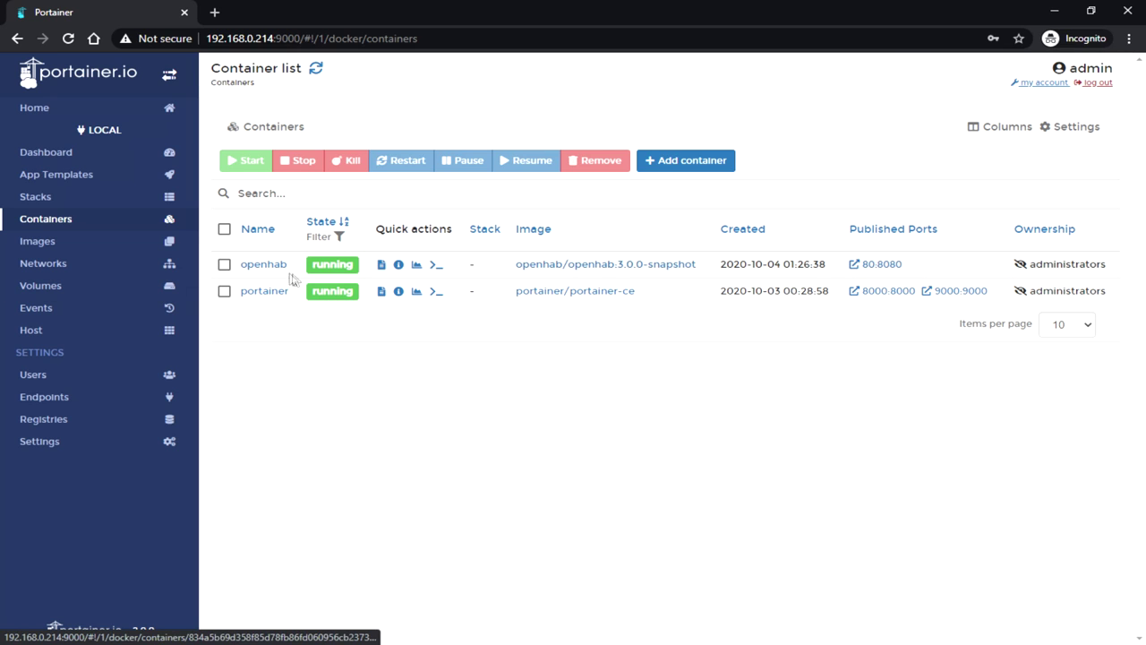
Step: Check the openhab container's logs, then load openHAB at 192.168.0.214
left_click(263, 264)
scroll(483, 323, "down", 2)
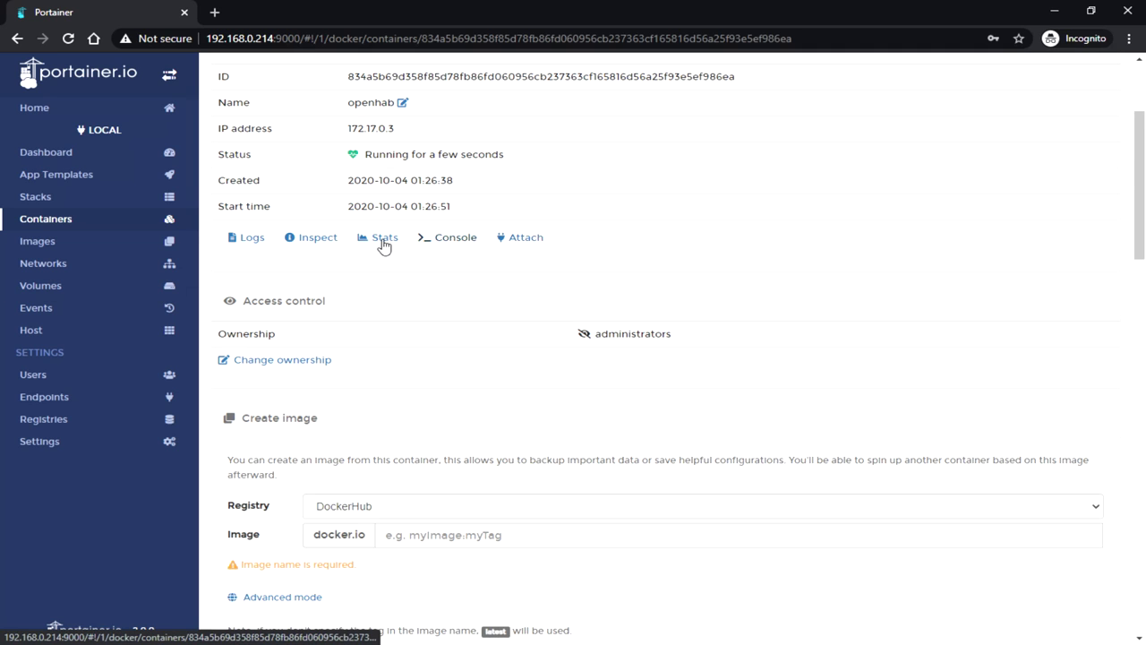
left_click(234, 238)
scroll(525, 447, "down", 2)
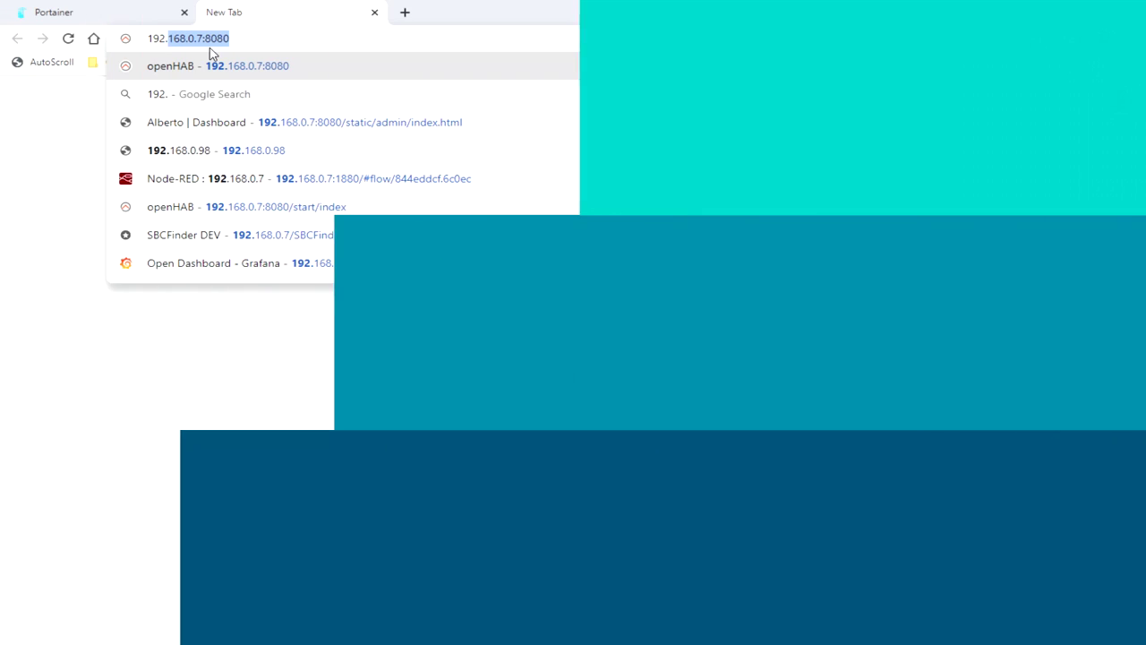
type("168.0.214")
key("Return")
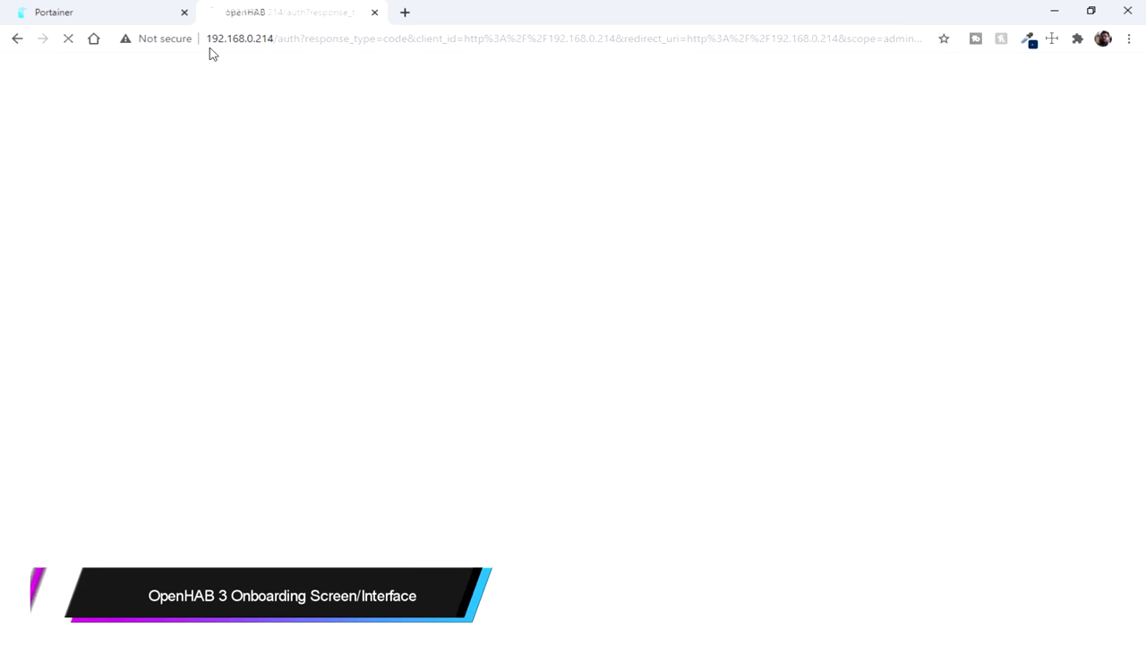
Step: Create the openHAB administrator account with username admin and a password
left_click(514, 208)
type("admin")
key("Tab")
type("12")
key("Tab")
type("12")
key("Return")
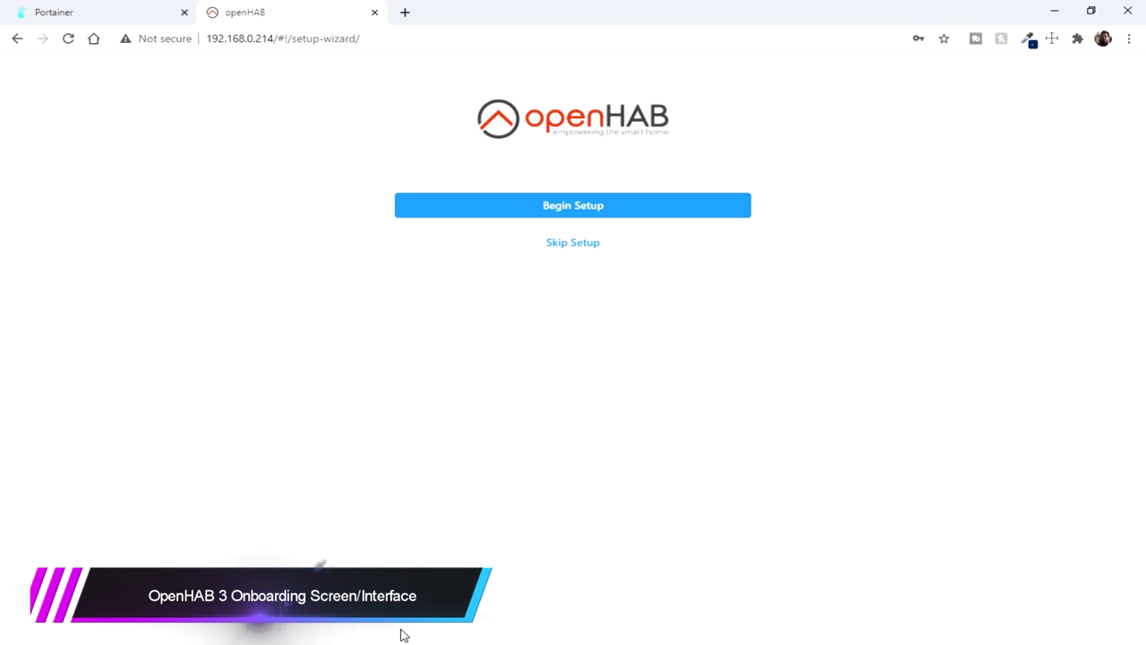
Step: Set the region to India, begin setup, and defer location configuration
left_click(732, 273)
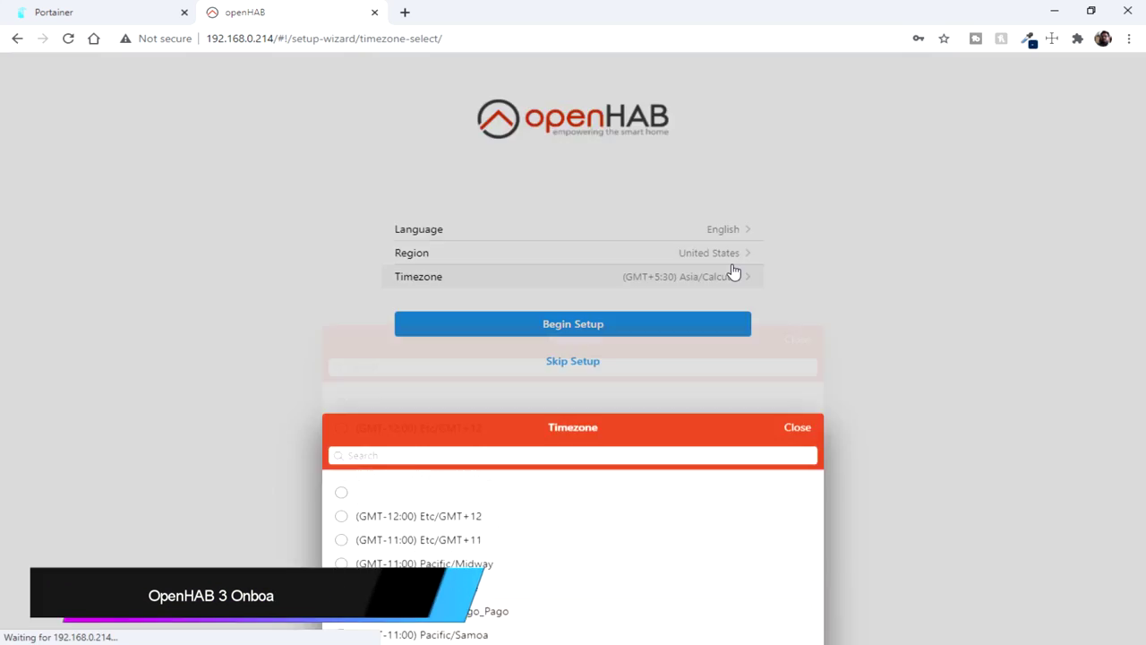
left_click(902, 261)
left_click(714, 257)
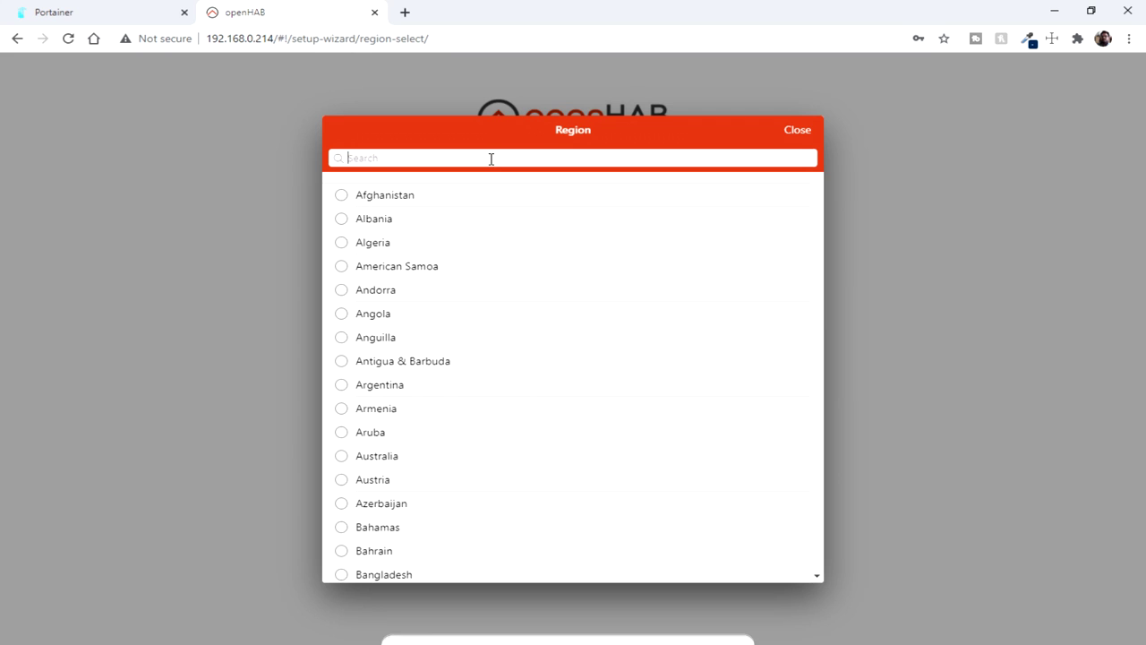
type("India")
left_click(367, 218)
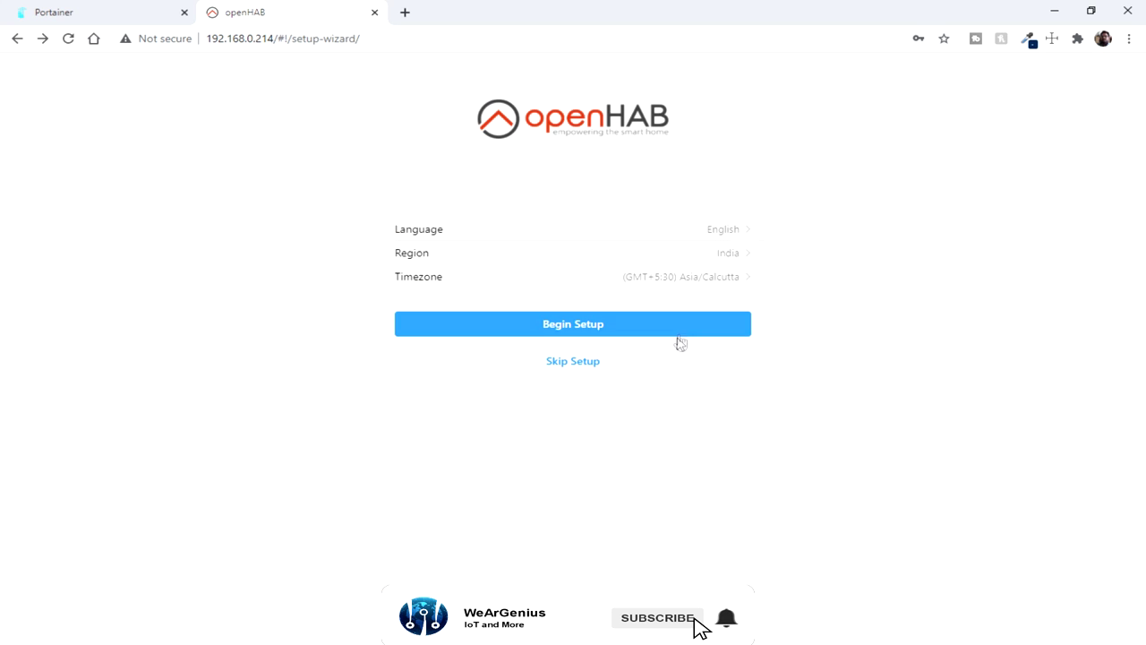
left_click(672, 333)
left_click(578, 469)
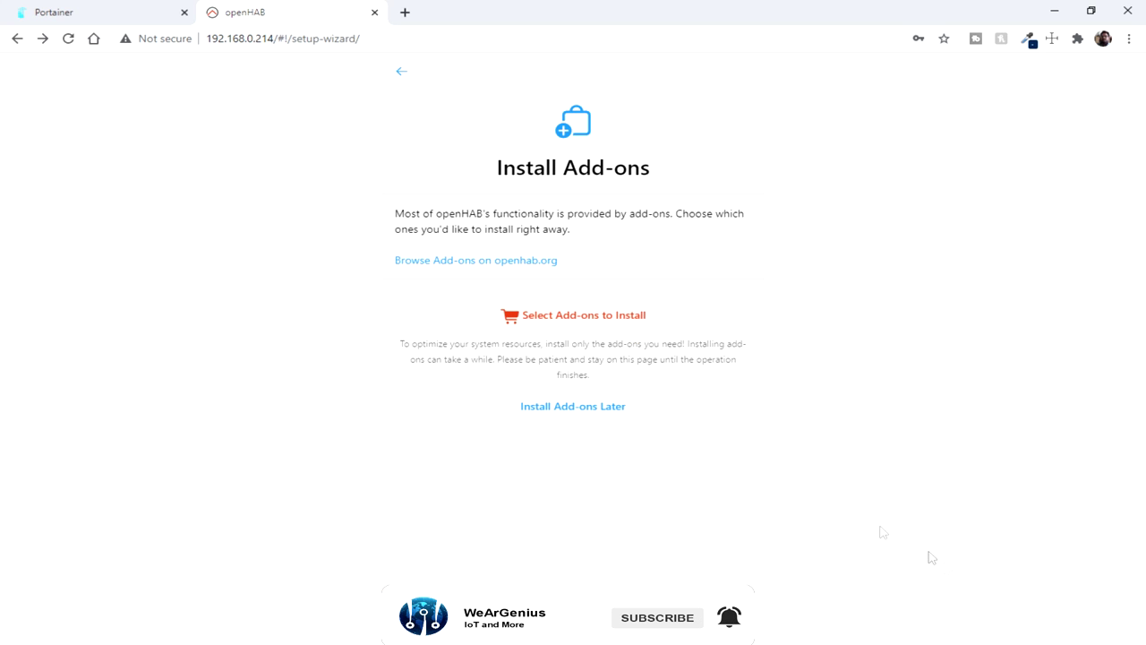
Step: Select and install the MQTT Binding add-on
left_click(573, 314)
type("mqtt")
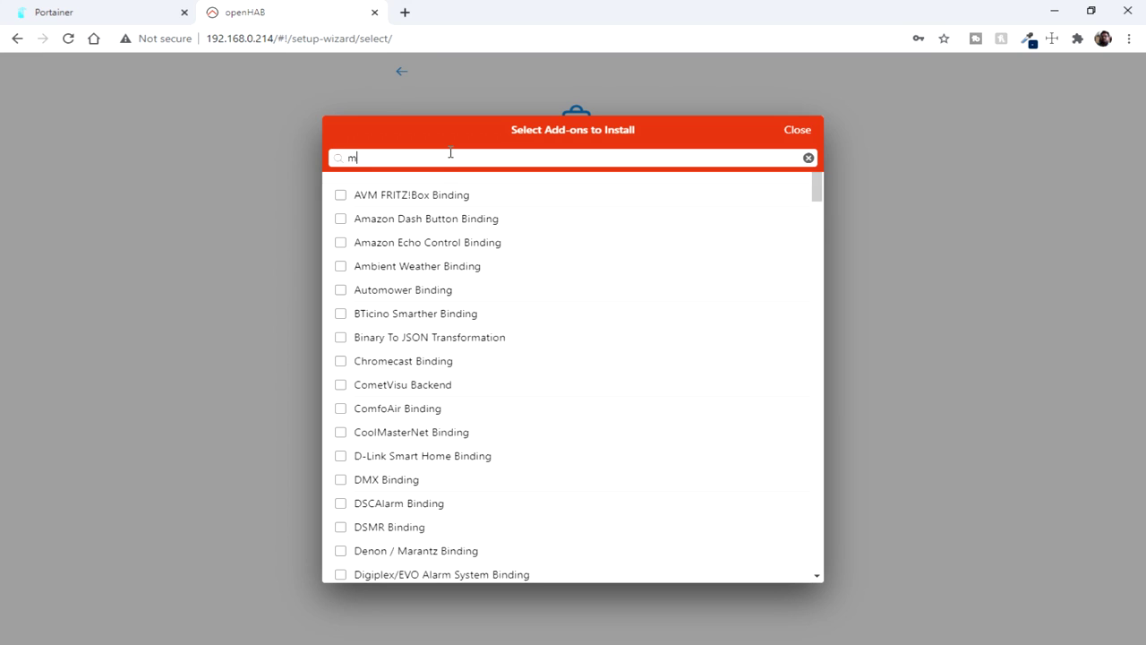
left_click(341, 196)
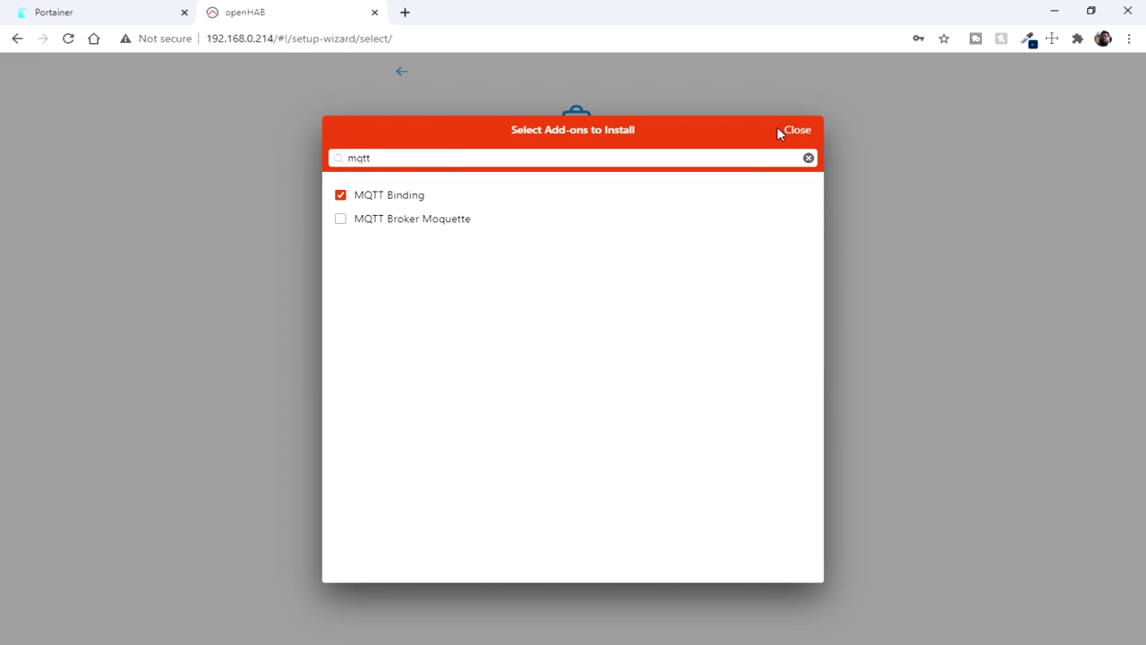
left_click(779, 131)
left_click(578, 475)
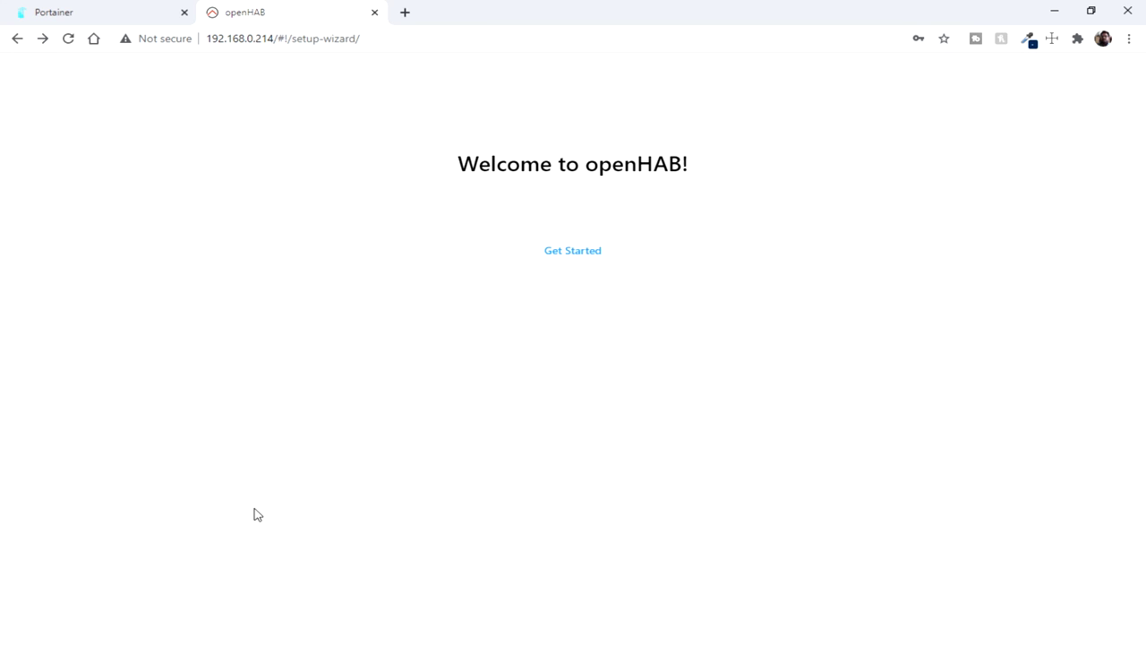
Step: Browse the Overview's Locations, Equipments and Properties sections
left_click(553, 253)
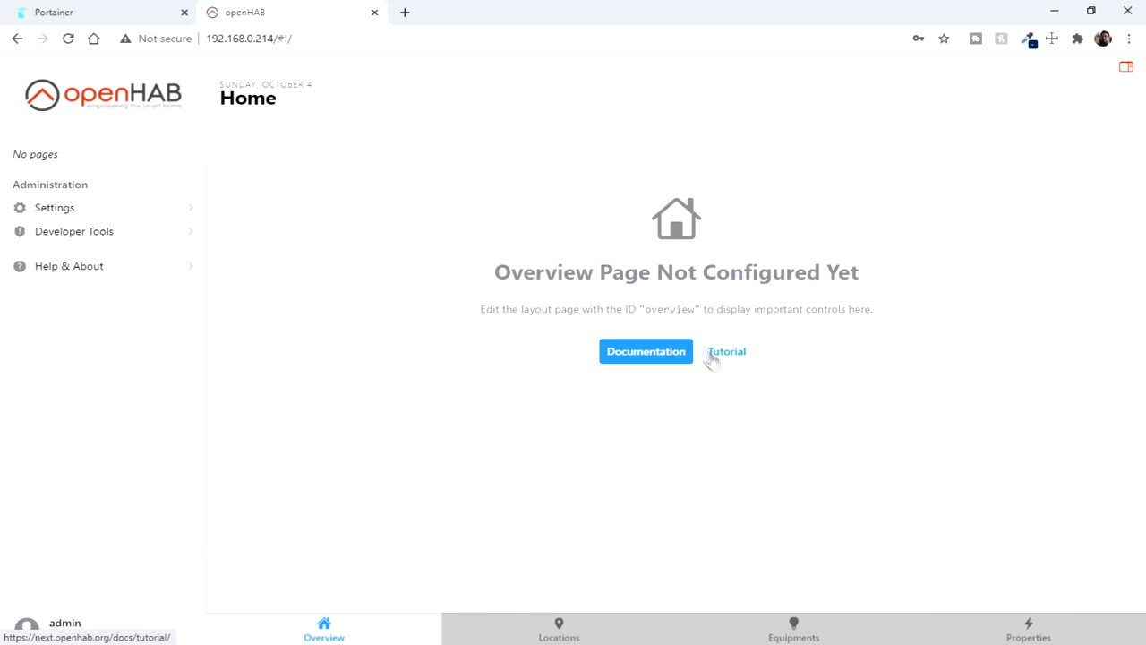
left_click(576, 632)
left_click(804, 625)
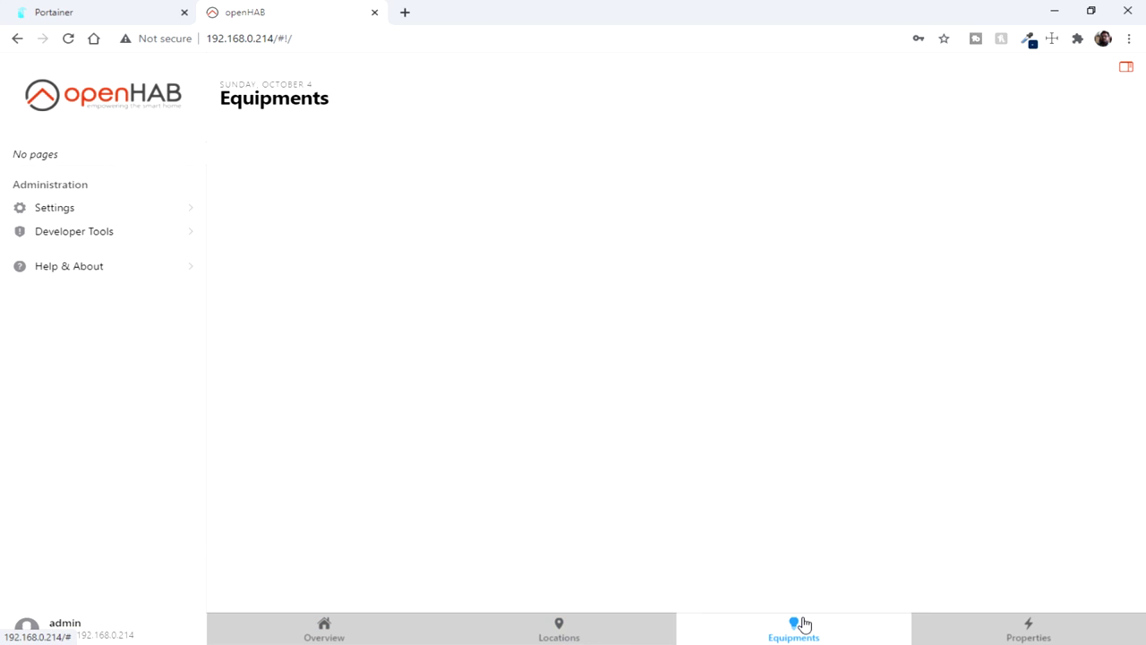
left_click(976, 632)
left_click(325, 630)
Step: Preview Basic UI and HABPanel from Other Apps, then close their tabs
left_click(1126, 67)
left_click(1049, 329)
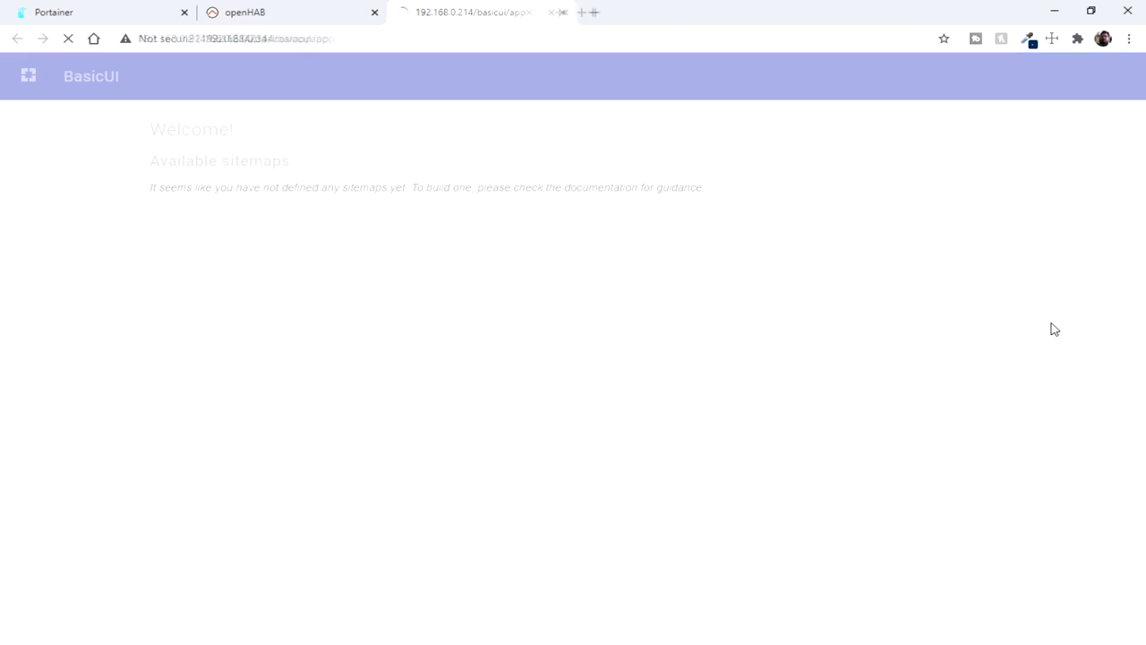
left_click(241, 12)
left_click(1074, 162)
left_click(564, 12)
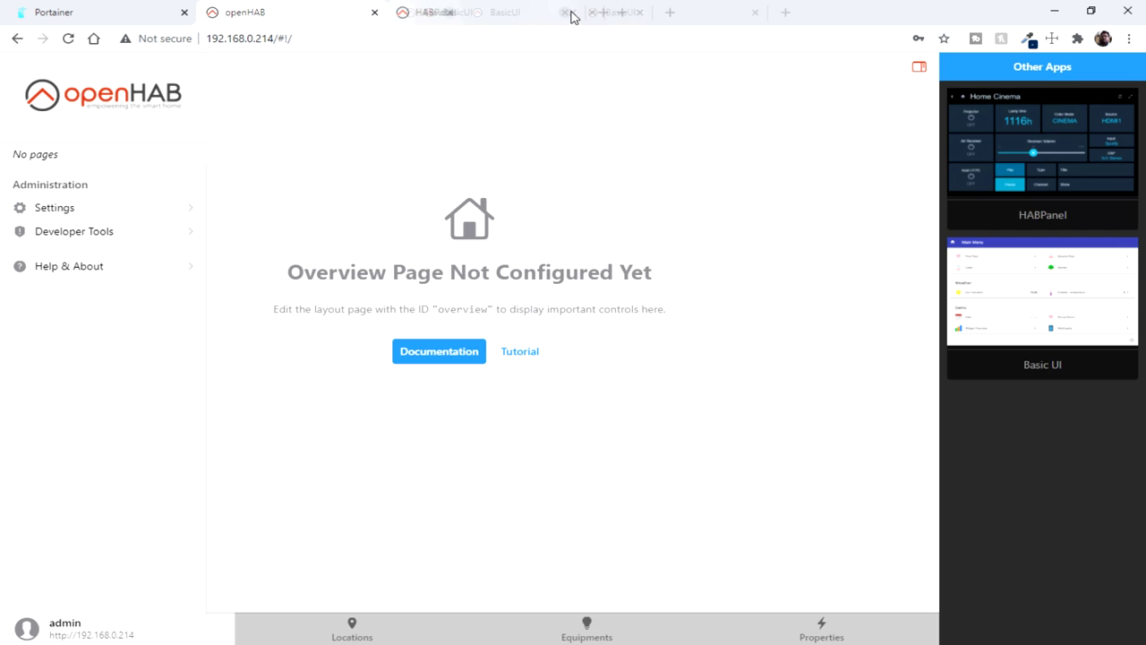
left_click(564, 13)
left_click(919, 71)
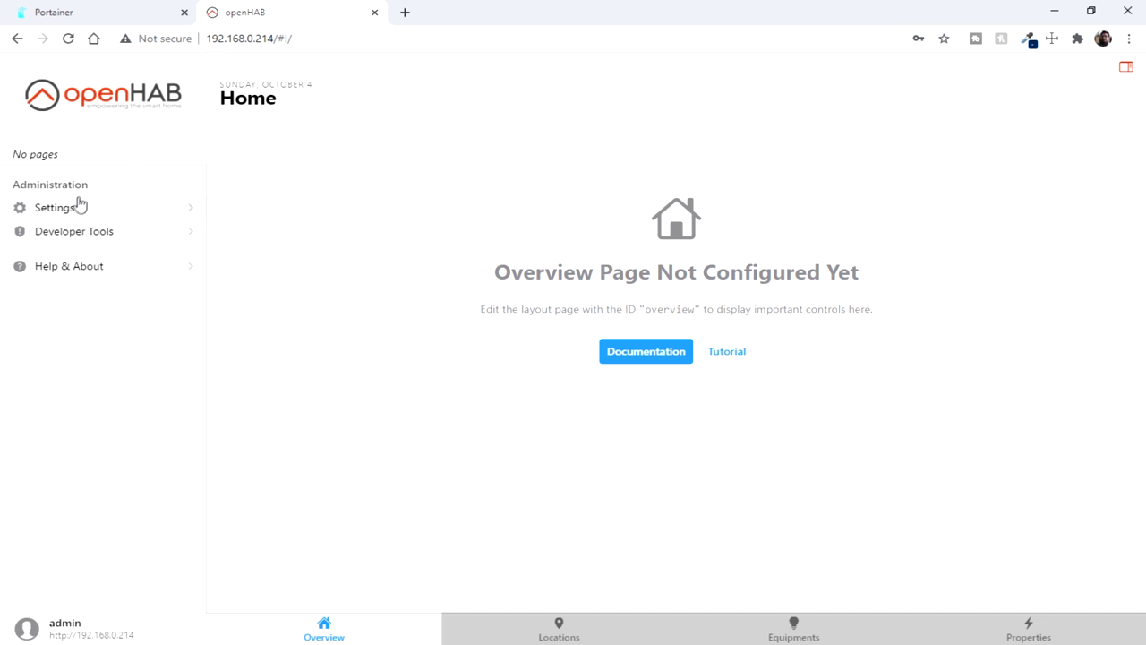
Step: Open Settings and look through the Things, Items and Rules pages
left_click_drag(522, 302, 890, 341)
left_click(54, 208)
left_click(63, 231)
left_click(61, 278)
left_click(61, 326)
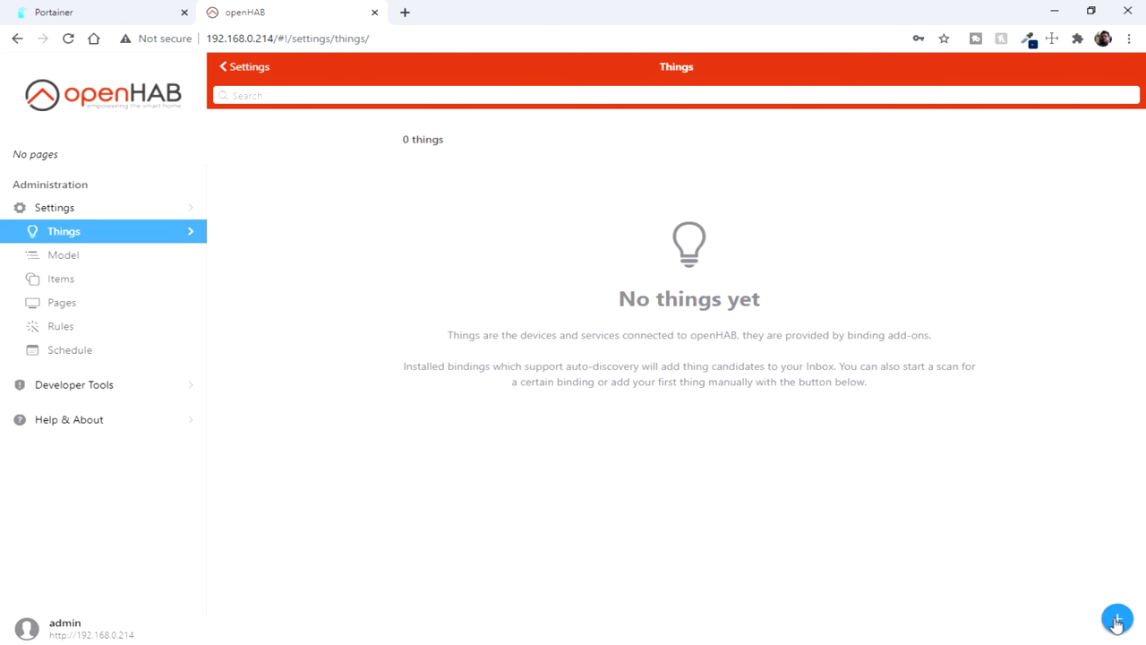
Step: Start a new MQTT Broker thing with broker host 192.168.0.7
left_click(1116, 618)
left_click(643, 198)
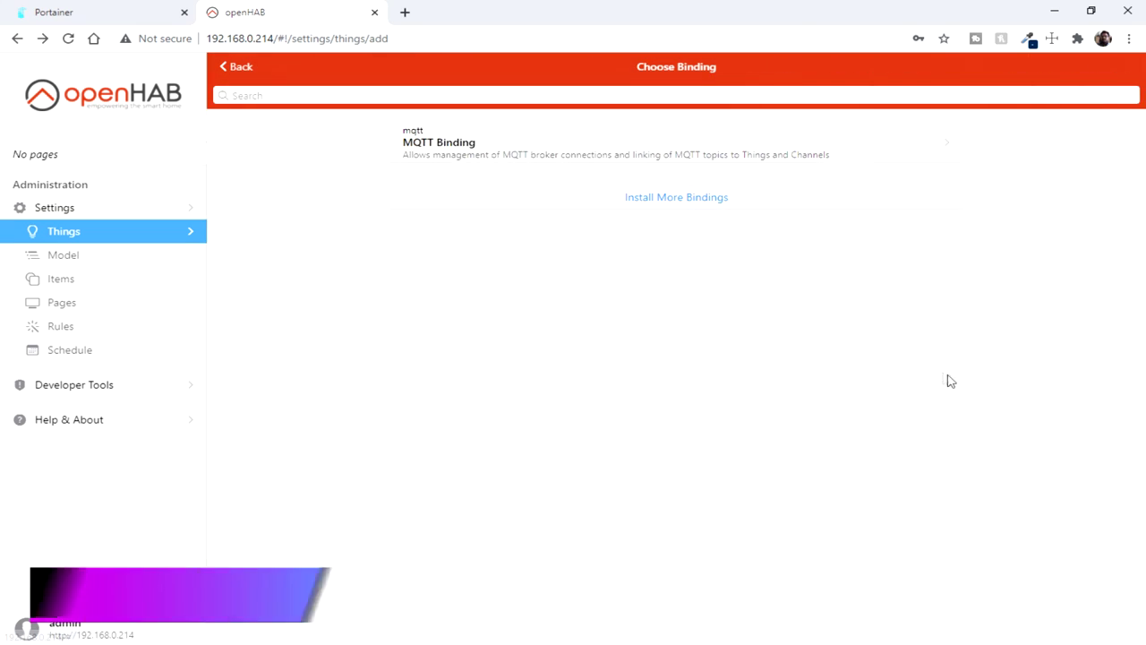
left_click(627, 148)
left_click(624, 233)
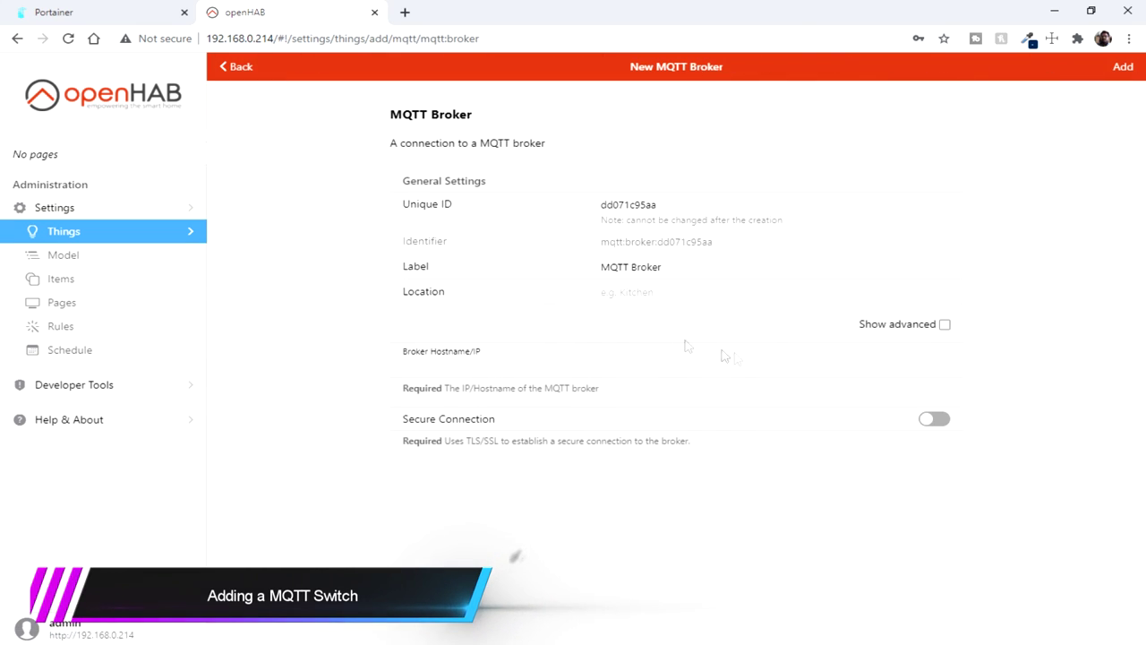
left_click(421, 365)
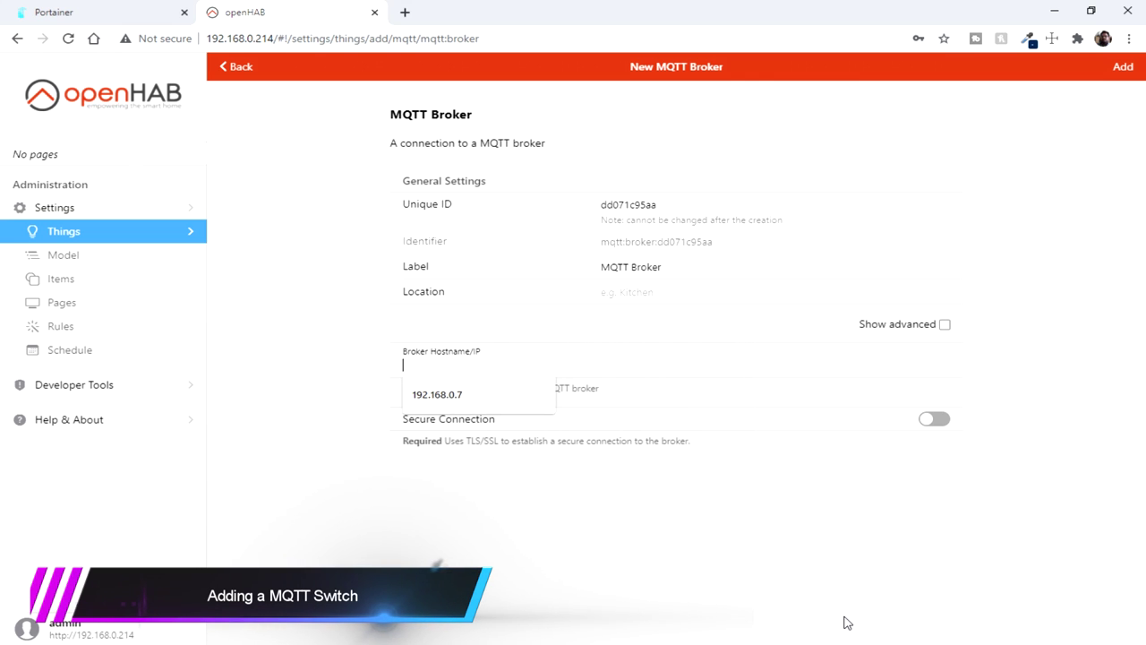
key("Down")
key("Return")
Step: Show the advanced broker settings and fill in the MQTT username
left_click(946, 325)
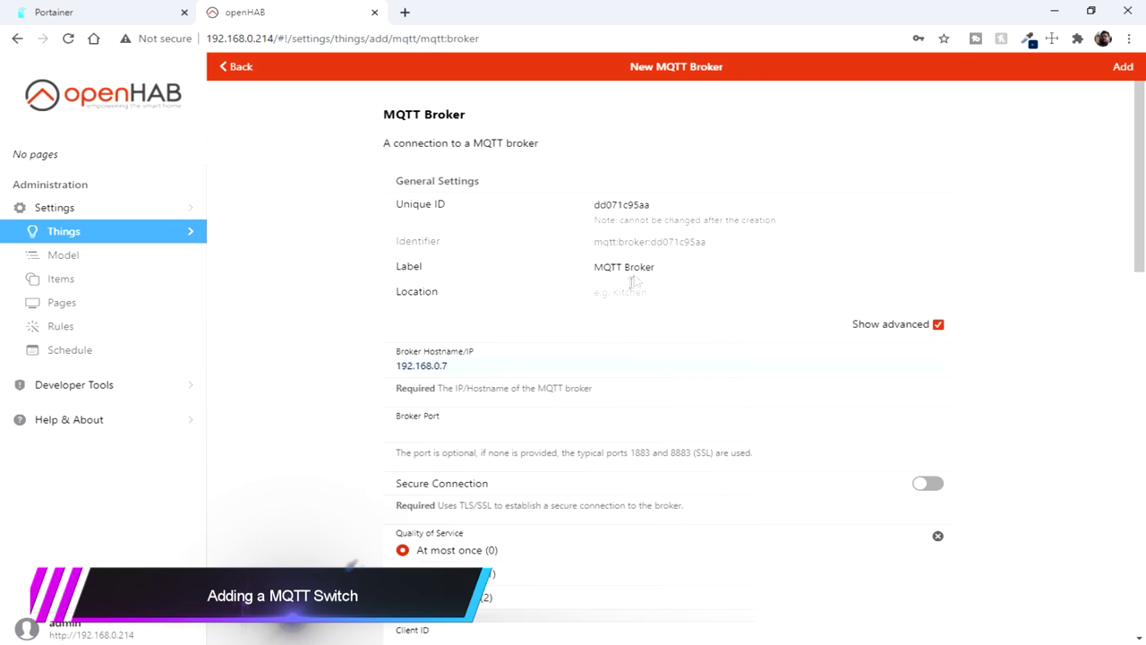
left_click(608, 293)
scroll(741, 325, "down", 2)
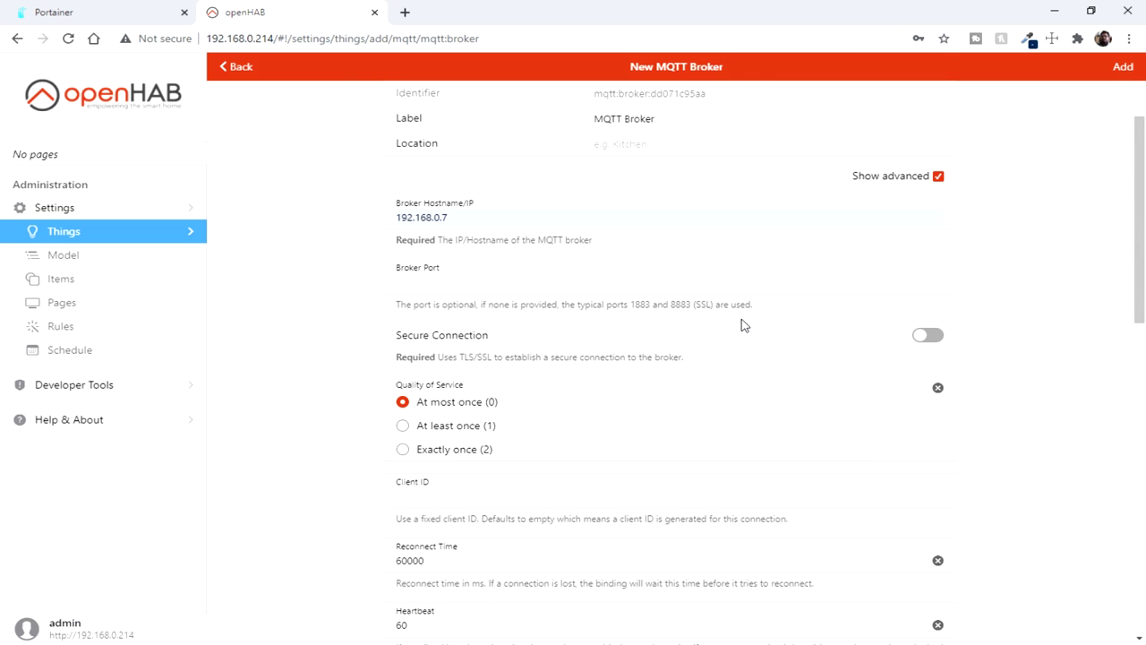
scroll(717, 335, "down", 8)
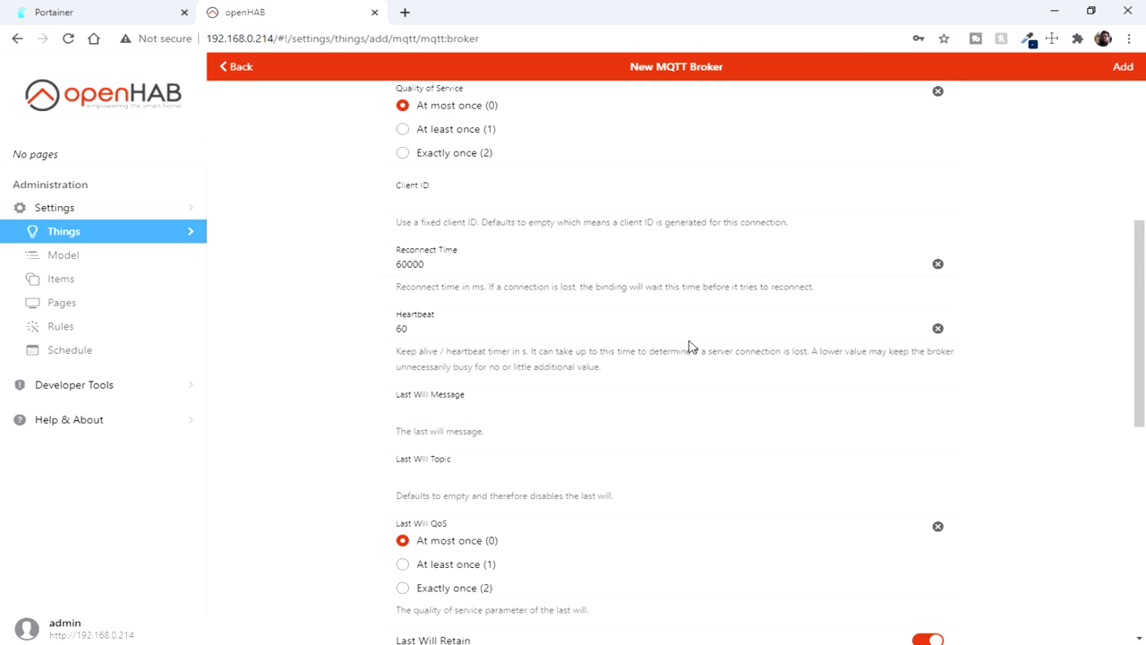
left_click(492, 263)
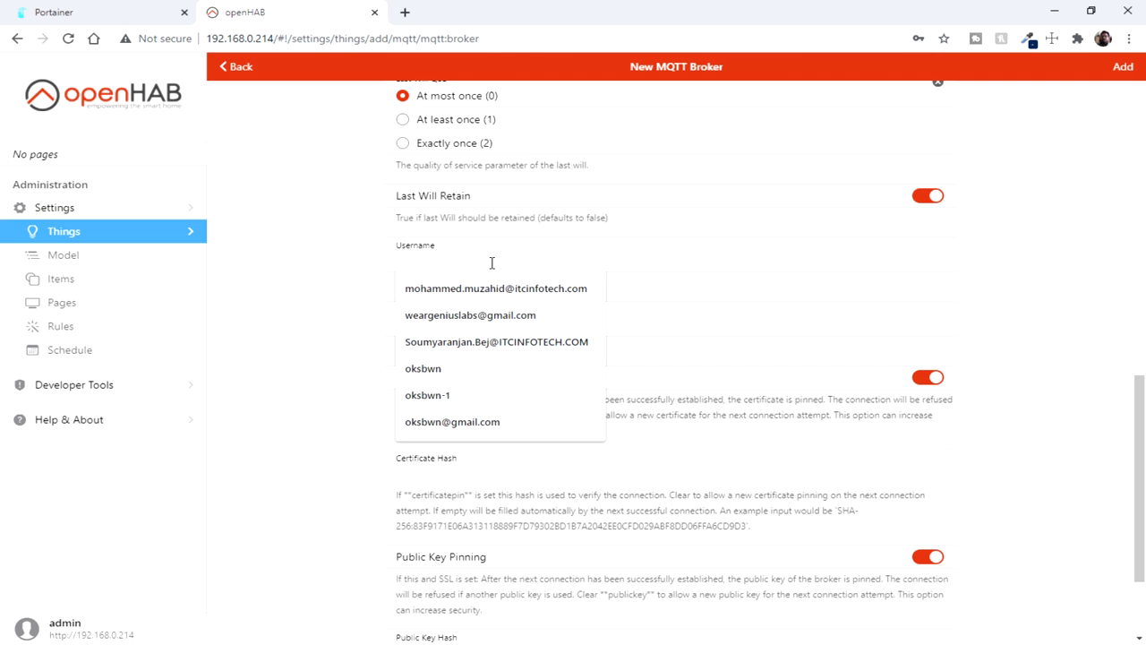
left_click(375, 267)
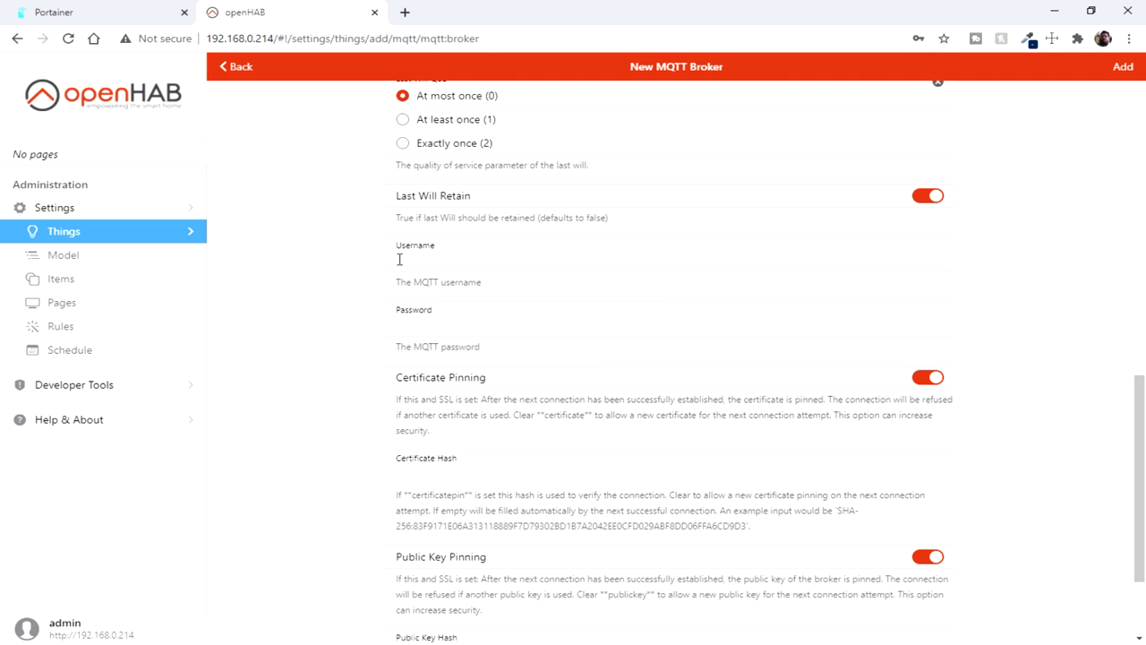
left_click(399, 260)
type("o")
left_click(468, 394)
Step: Set the broker port to 1883 and add the MQTT Broker thing
scroll(442, 320, "down", 2)
scroll(767, 580, "up", 10)
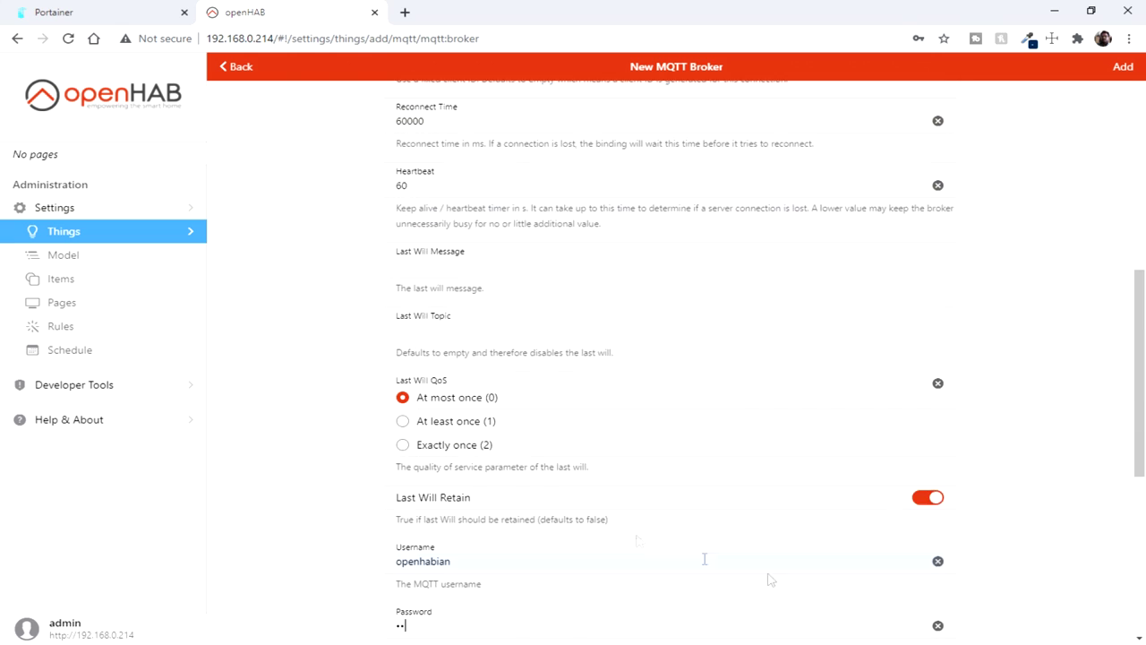
scroll(421, 314, "up", 2)
left_click(435, 361)
type("188")
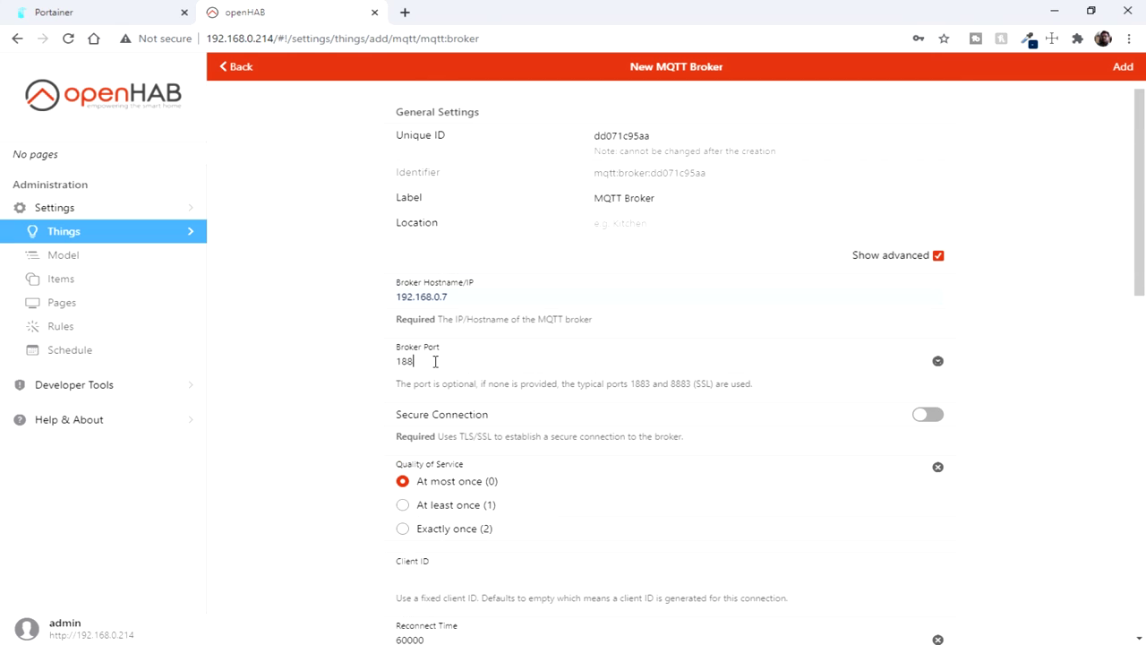
type("3")
scroll(654, 385, "up", 1)
scroll(1026, 340, "down", 5)
scroll(1044, 335, "up", 5)
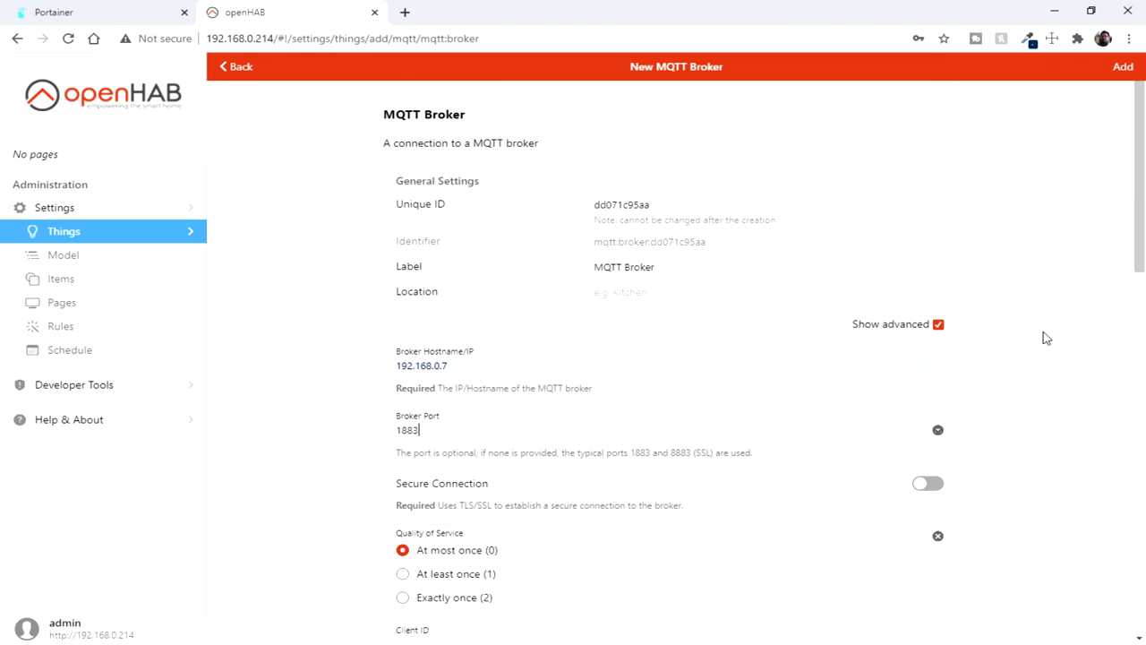
left_click(1125, 68)
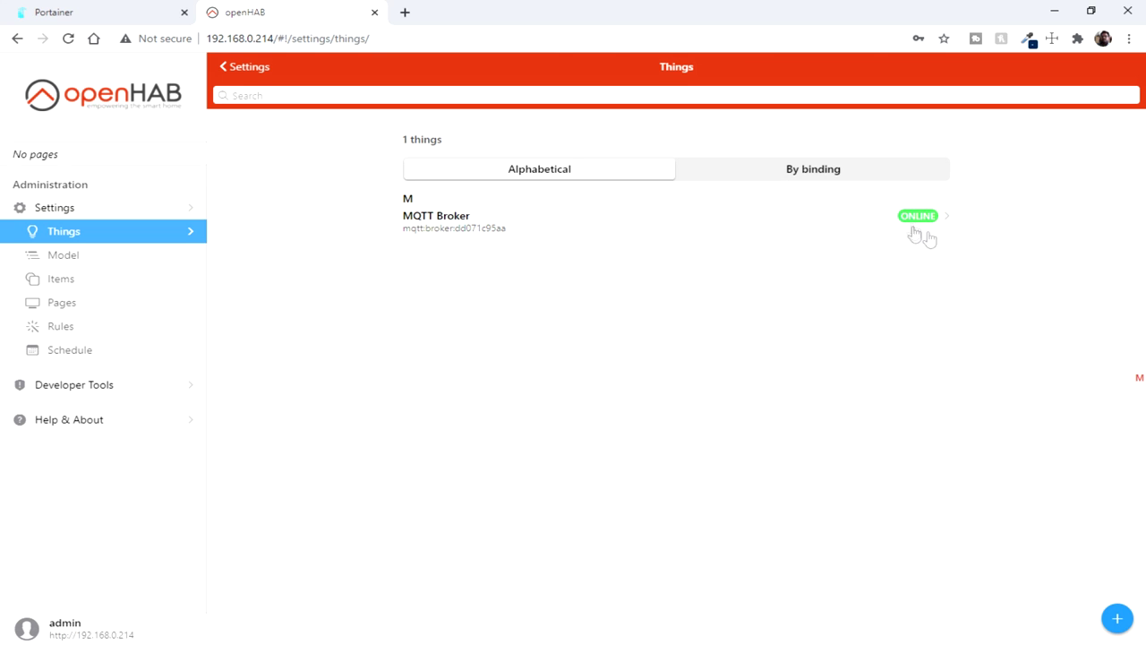
Step: Add a Generic MQTT Thing with MQTT Broker as its bridge
left_click(1119, 619)
left_click(652, 166)
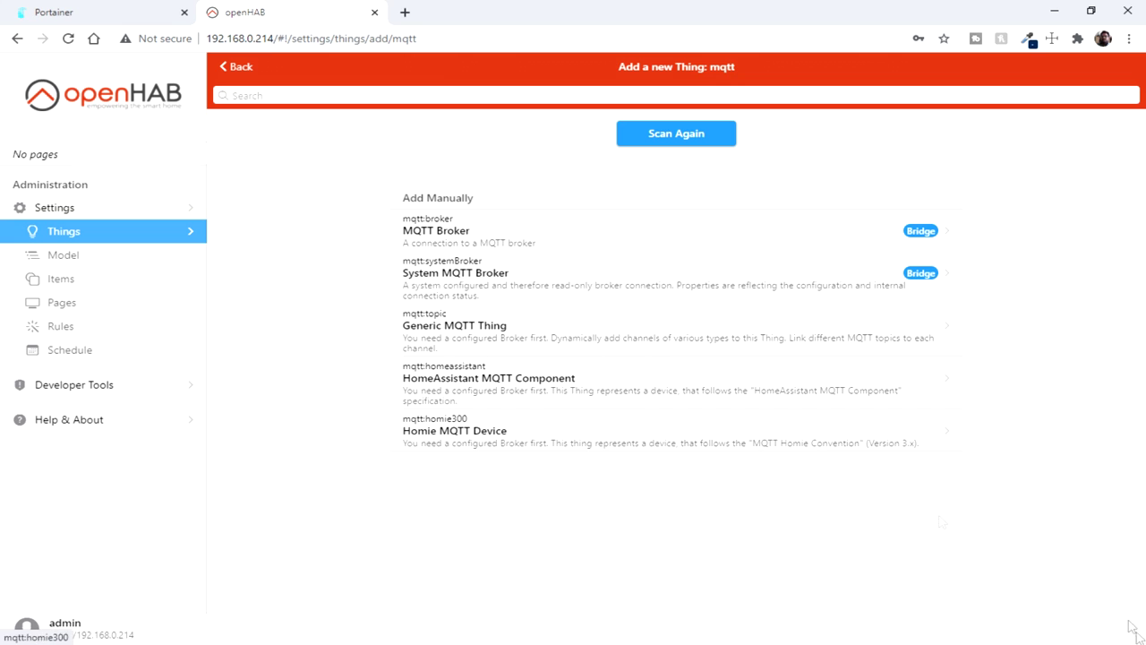
left_click(435, 329)
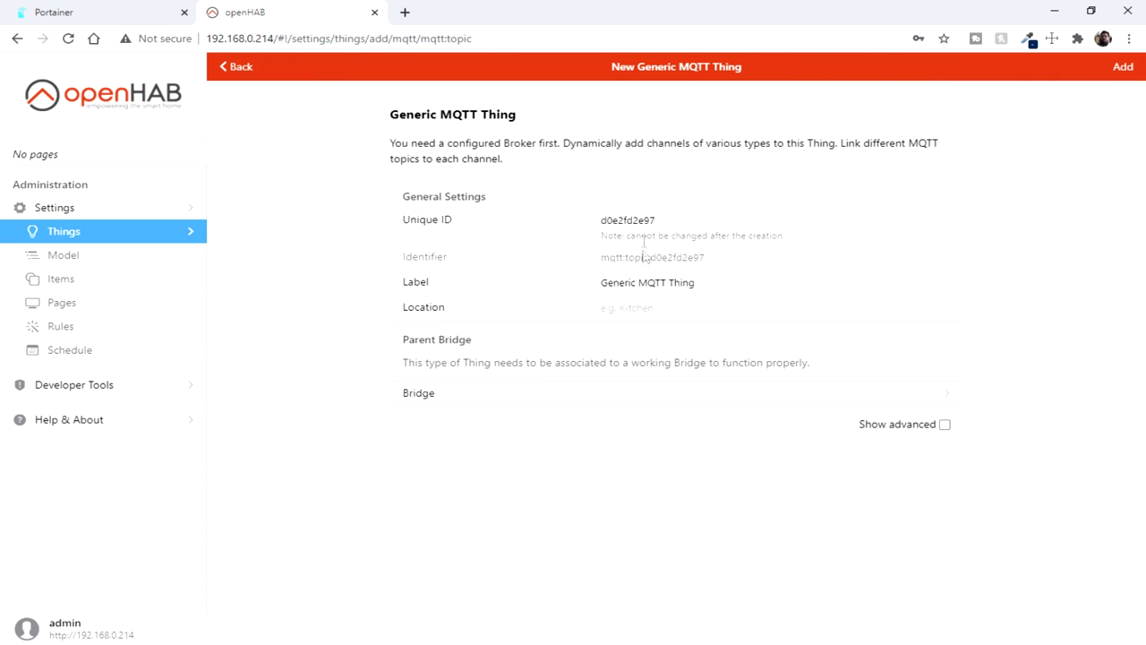
left_click(523, 395)
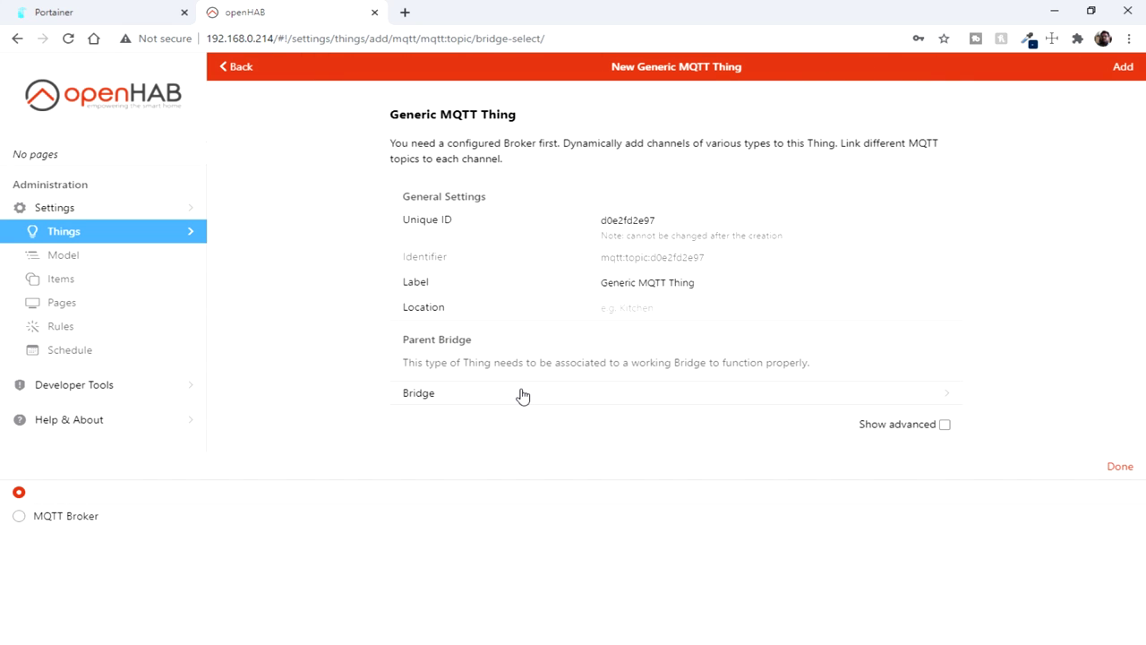
left_click(44, 519)
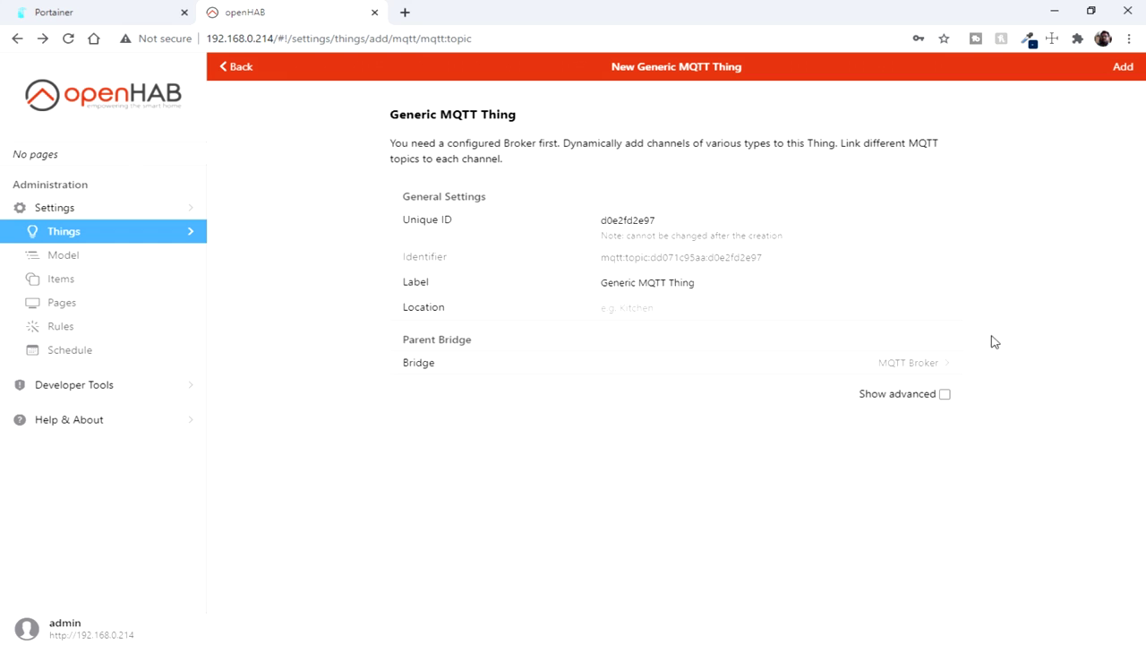
left_click(1126, 70)
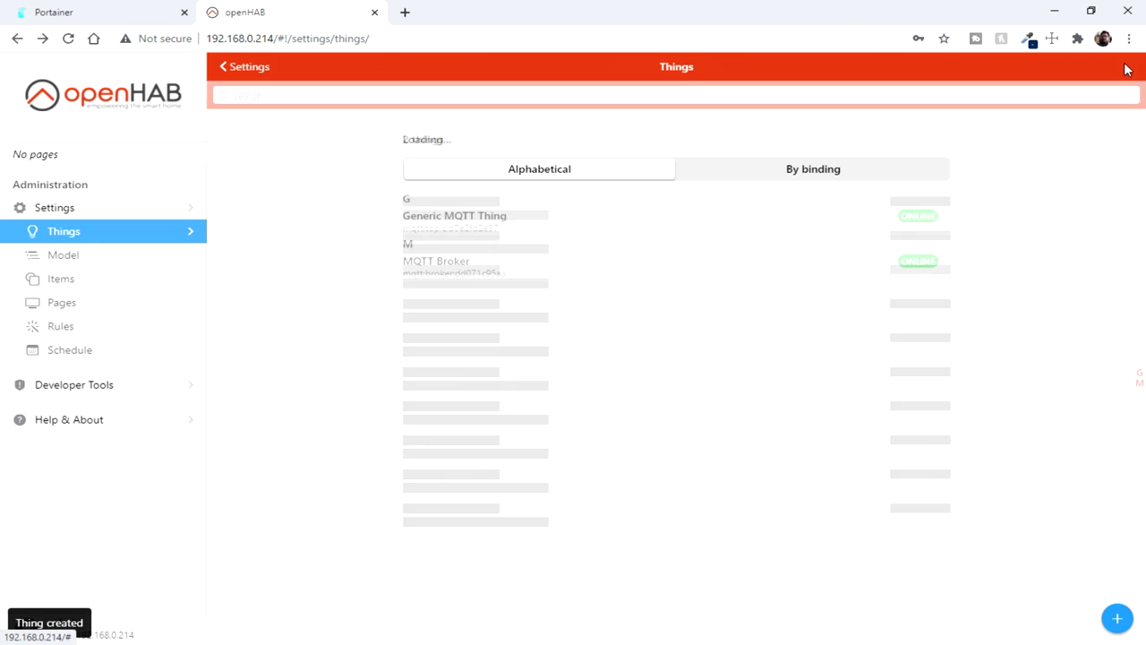
Step: Open the new thing's Channels and start adding a channel
left_click(496, 218)
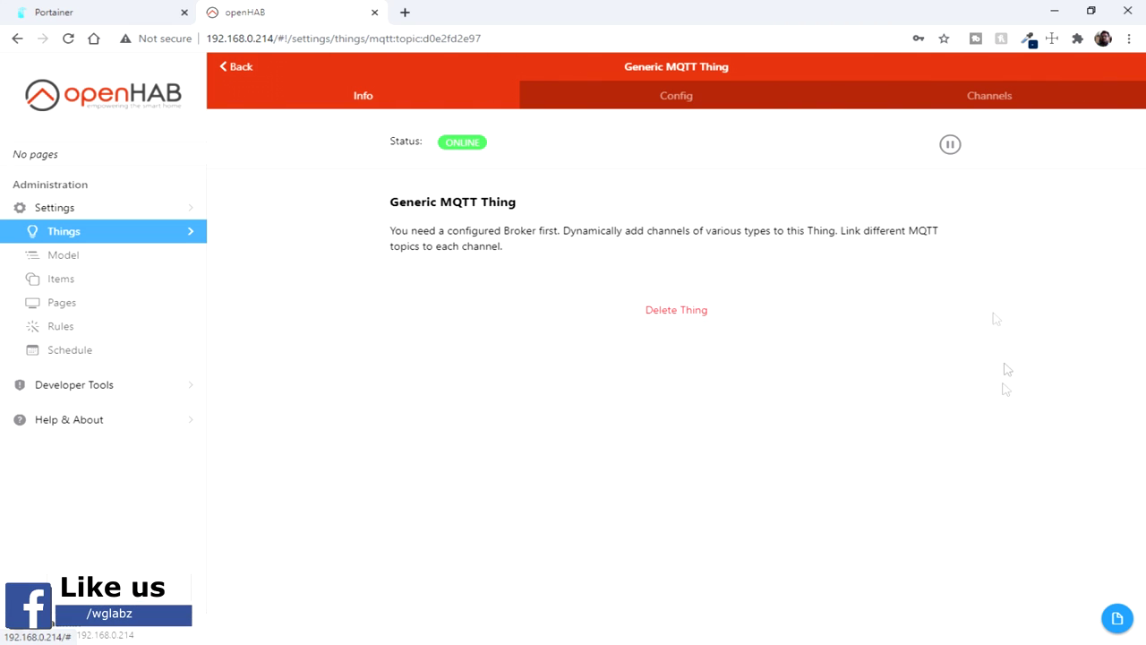
left_click(967, 100)
left_click(686, 222)
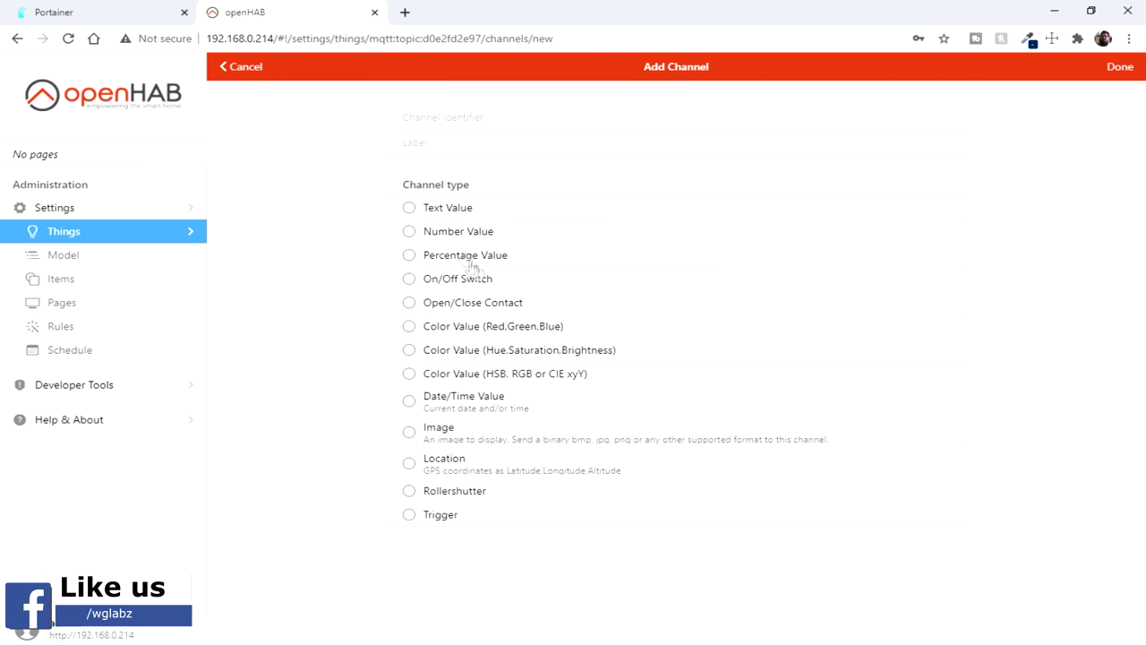
Step: Save the test_channel On/Off Switch with /home/test state/command topics and values 1/0, then start linking it
left_click(439, 285)
left_click(460, 116)
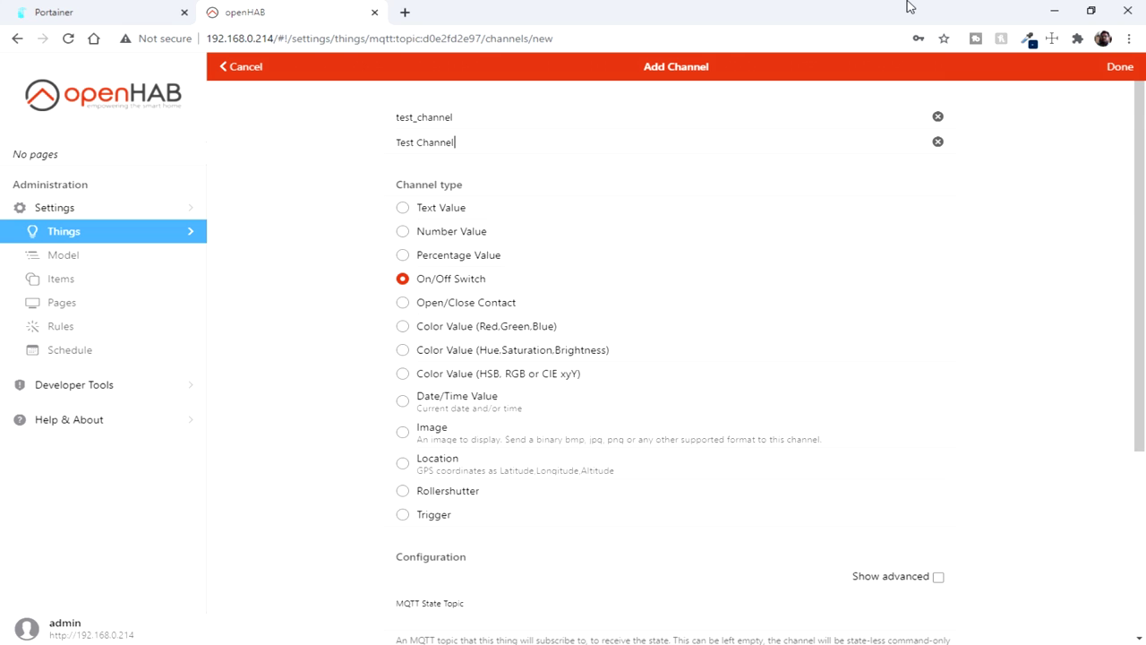
scroll(757, 443, "down", 3)
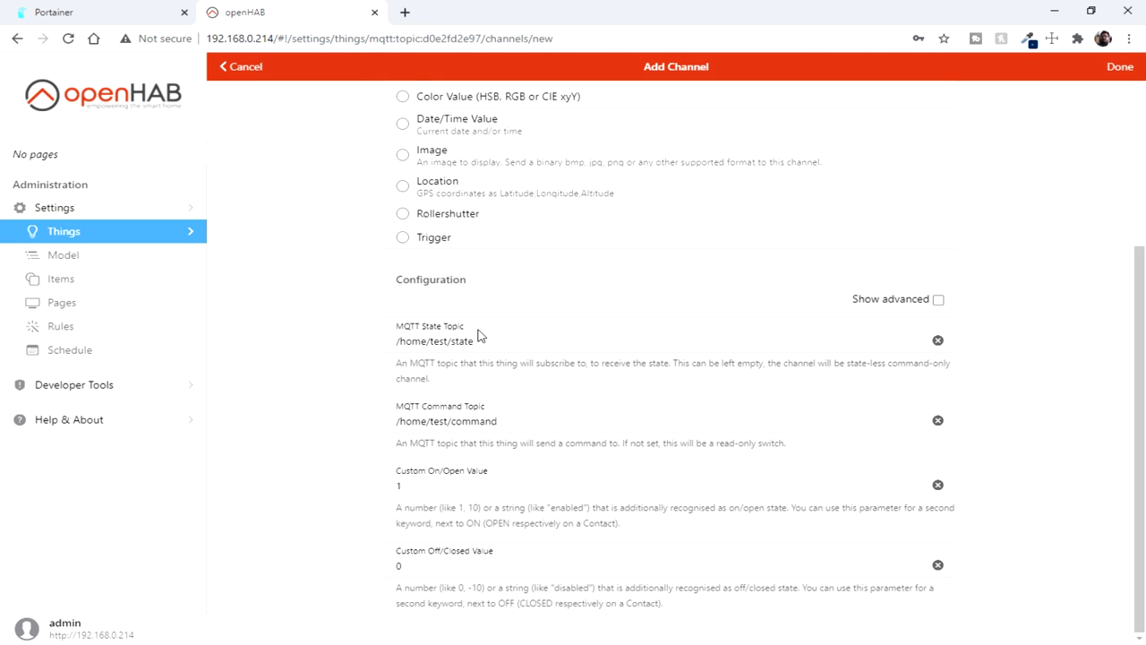
scroll(573, 326, "up", 3)
left_click(1119, 67)
left_click(488, 183)
left_click(484, 205)
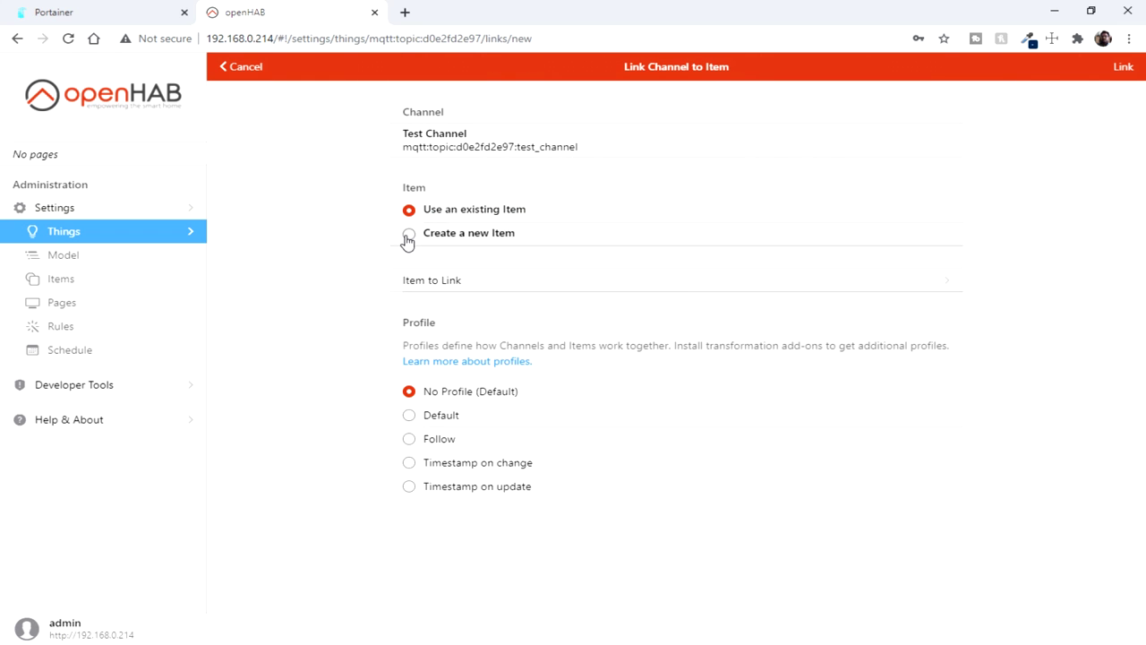
Step: Create a new item for the channel with semantic class Switch and semantic property Light
left_click(409, 235)
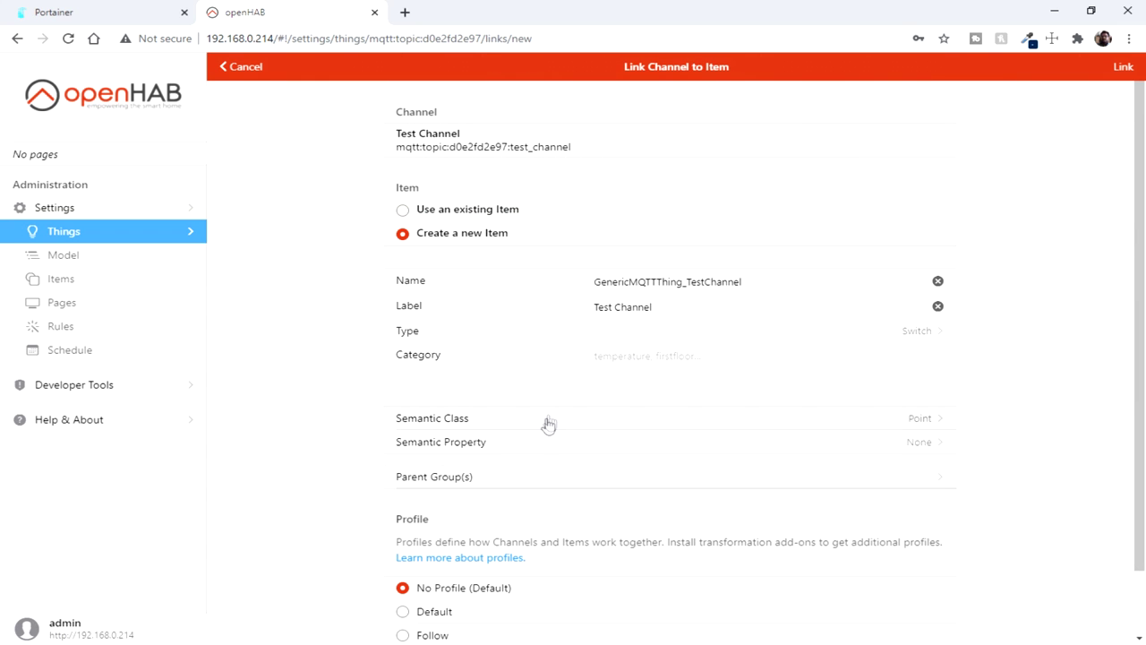
scroll(551, 423, "down", 1)
left_click(415, 349)
left_click(341, 305)
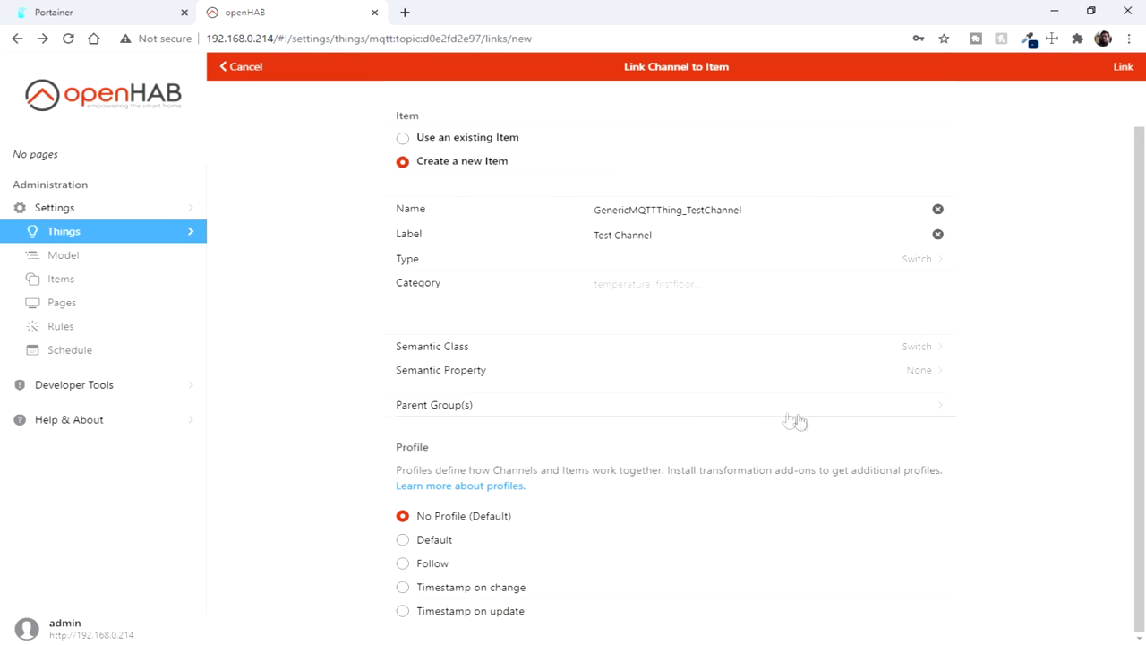
left_click(879, 378)
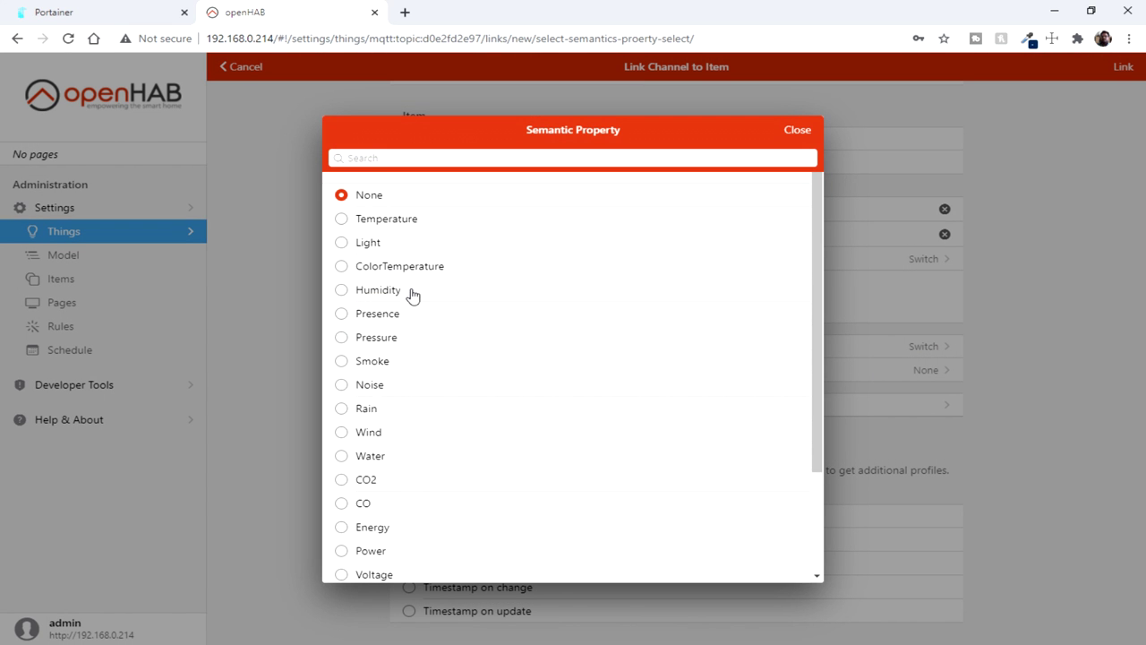
scroll(412, 299, "down", 3)
scroll(431, 470, "up", 3)
scroll(385, 340, "down", 3)
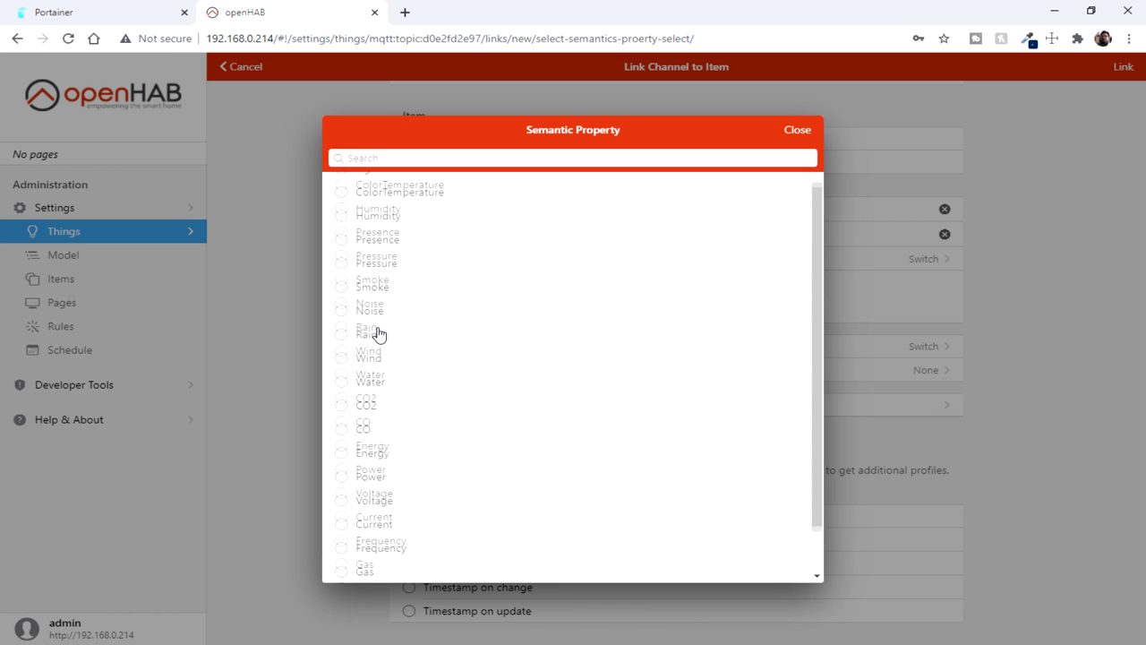
scroll(353, 290, "up", 5)
left_click_drag(347, 422, 365, 248)
scroll(378, 327, "down", 5)
scroll(365, 248, "up", 5)
left_click(365, 242)
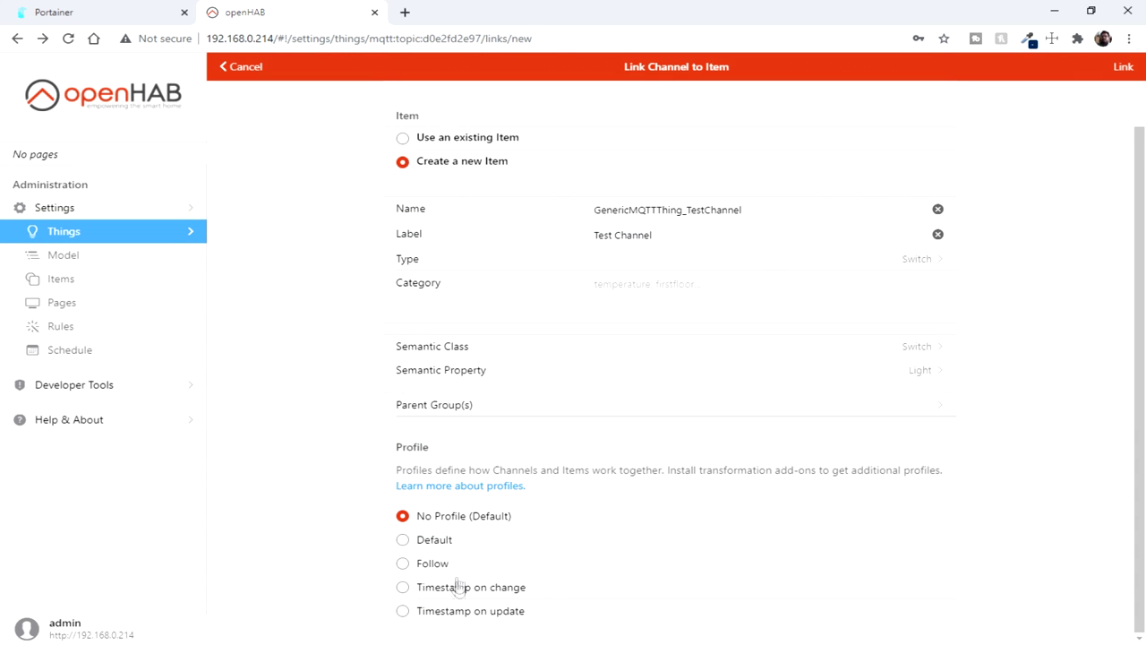
scroll(490, 250, "up", 1)
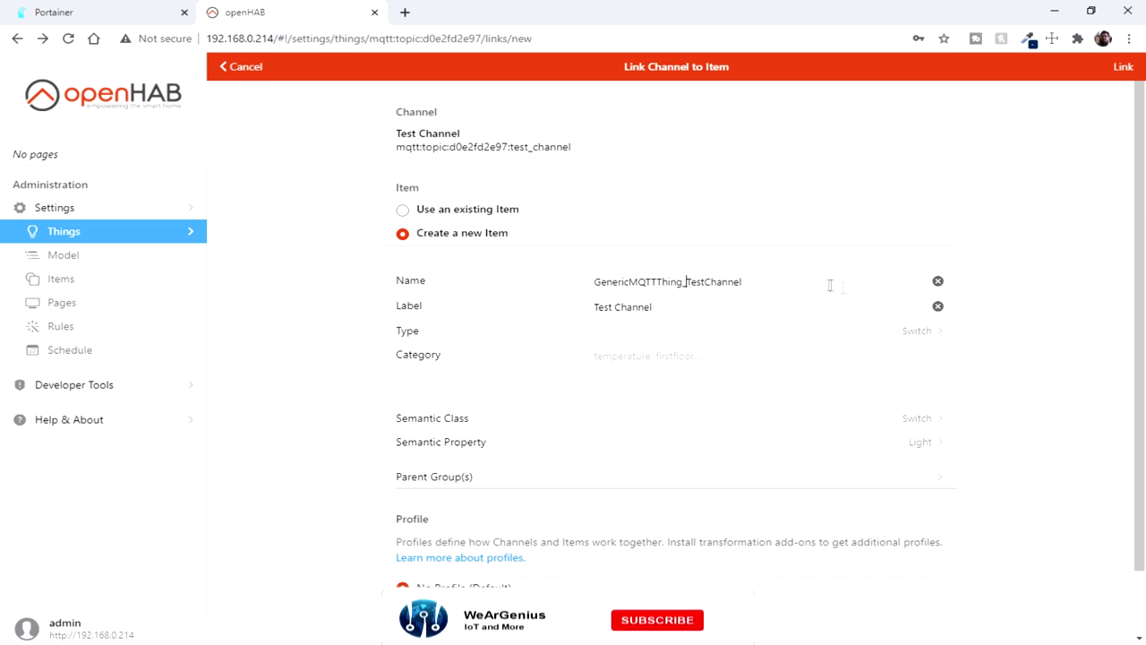
Step: Set the item's category to light and link it to the Test Channel
left_click(677, 355)
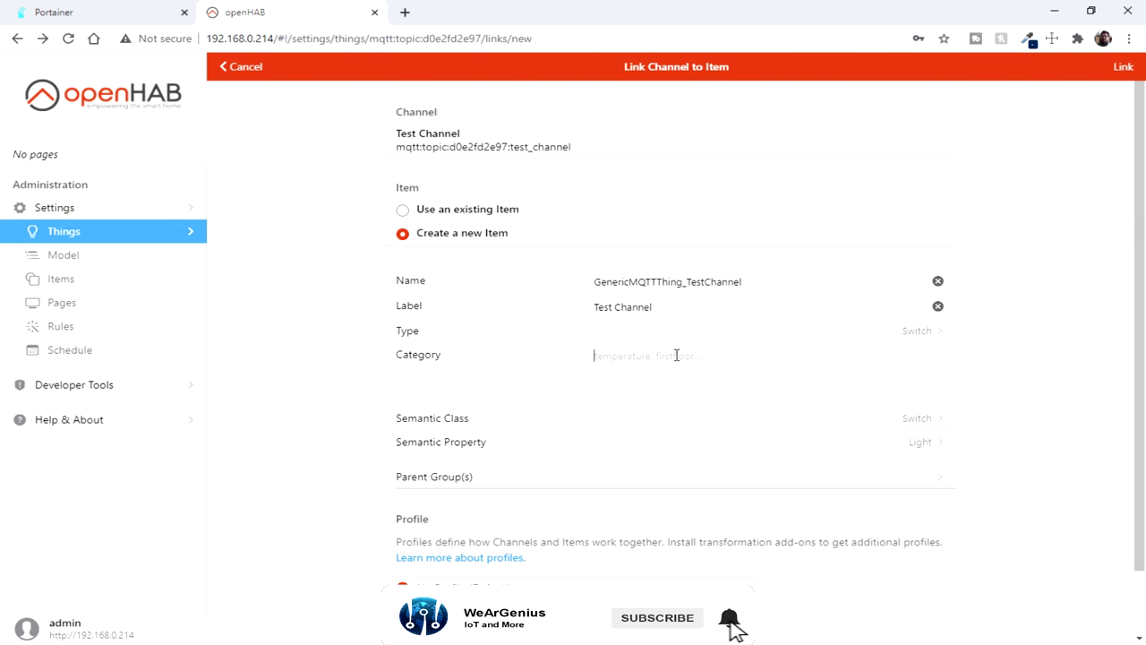
type("Test")
key("BackSpace")
key("BackSpace")
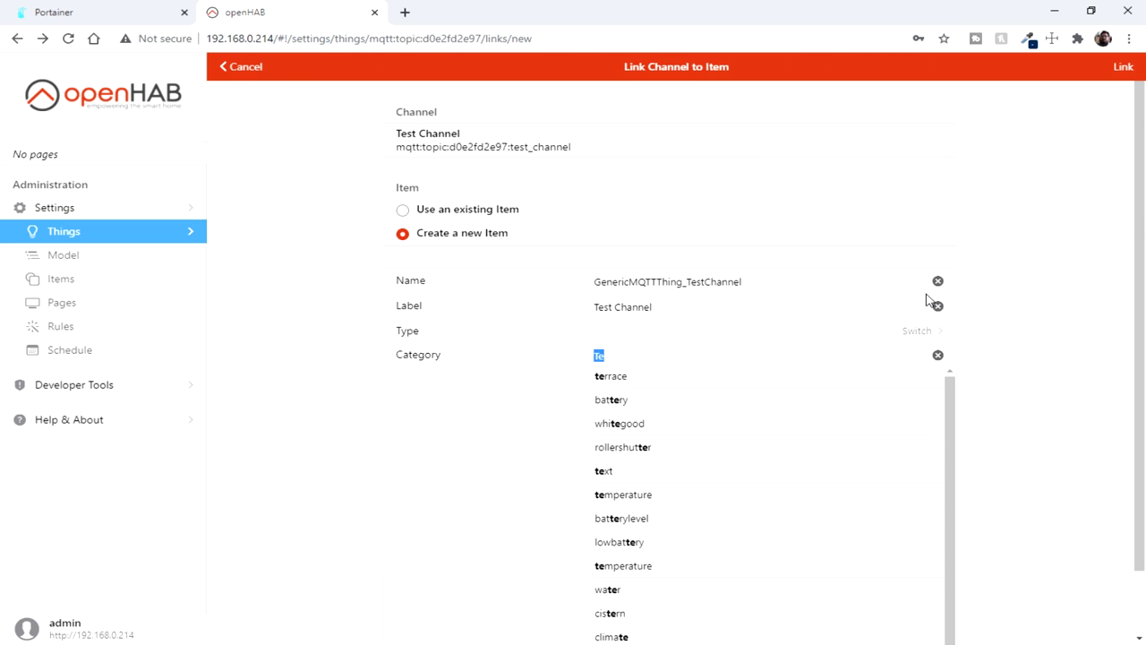
type("light")
left_click(626, 421)
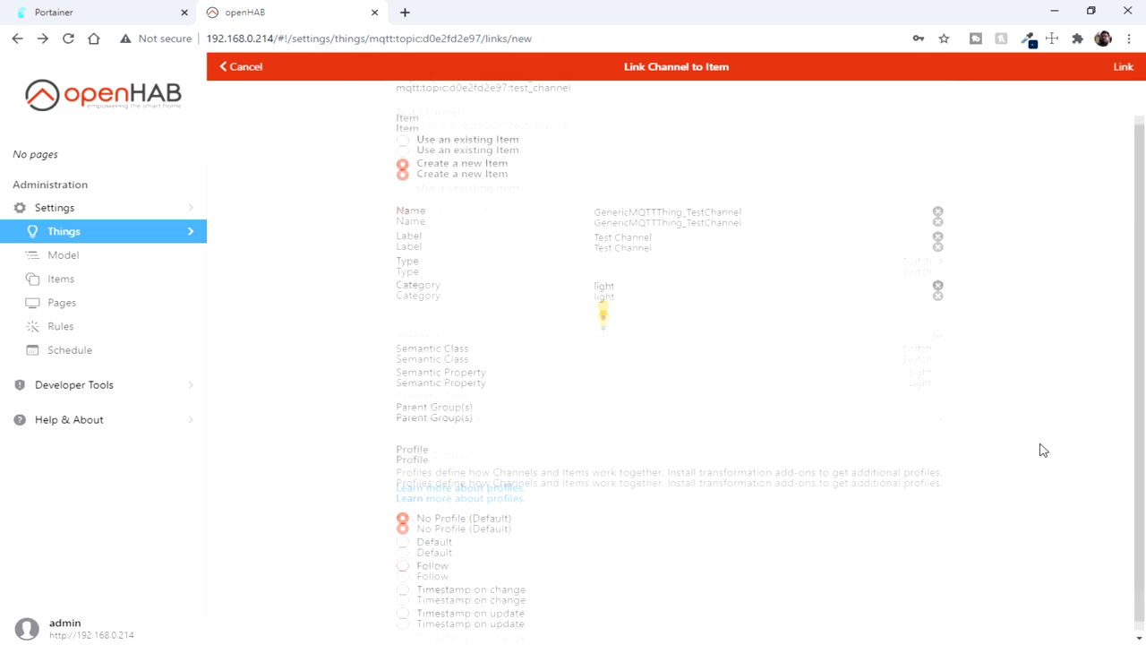
left_click(1120, 66)
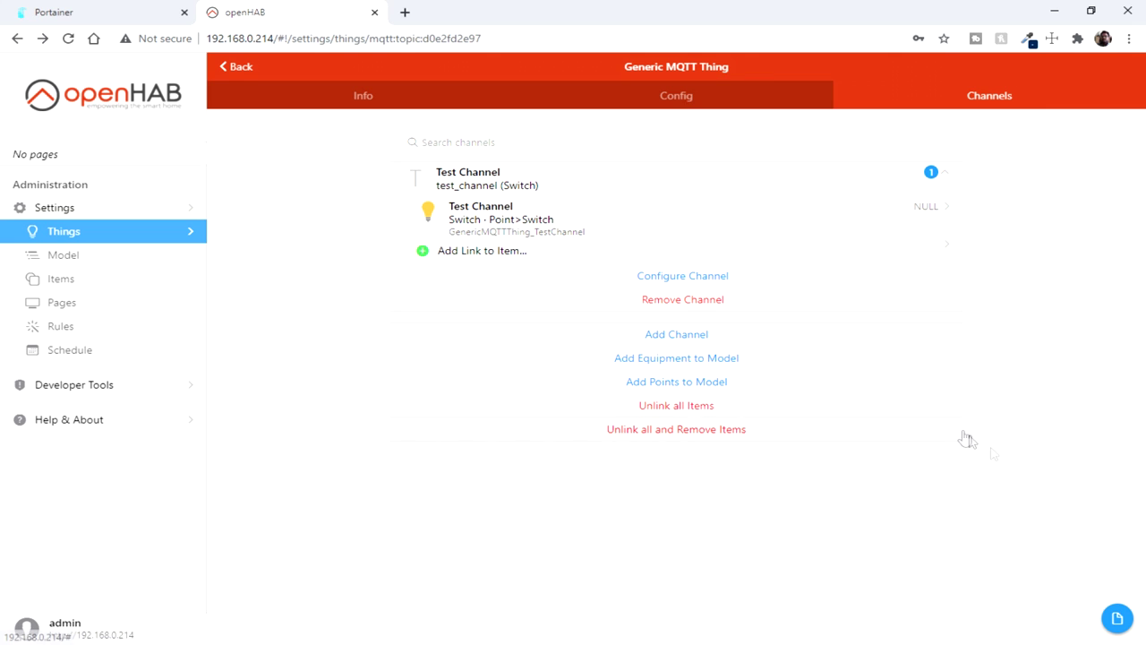
Step: Review the Generic MQTT Thing's status, configuration and Test Channel link
left_click(717, 95)
left_click(362, 95)
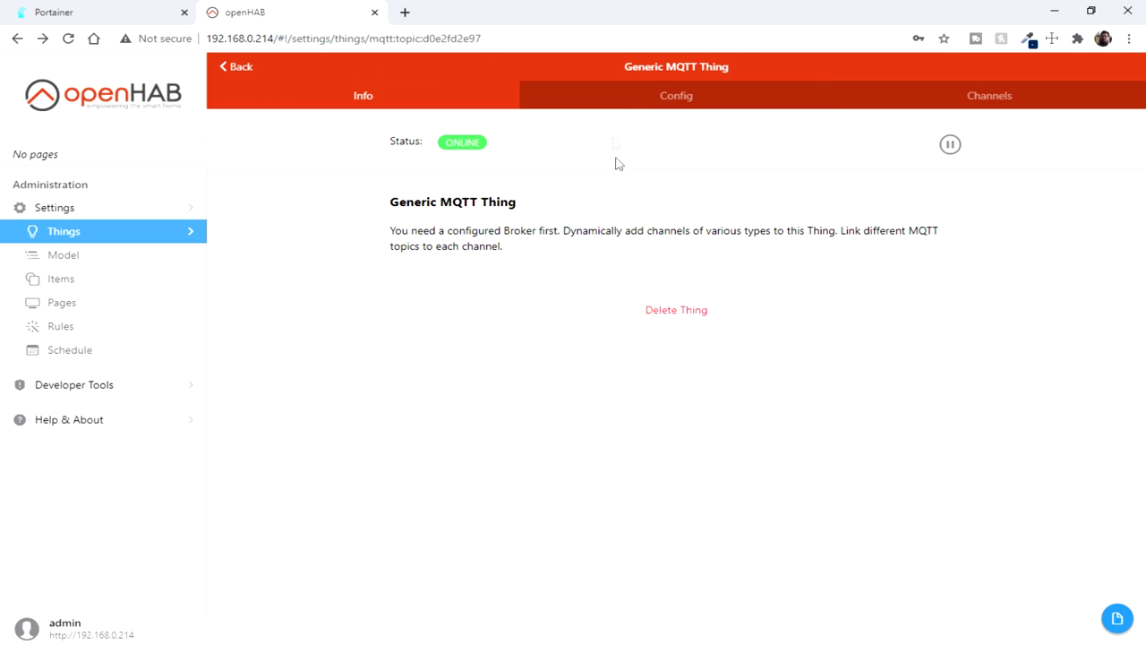
left_click(235, 67)
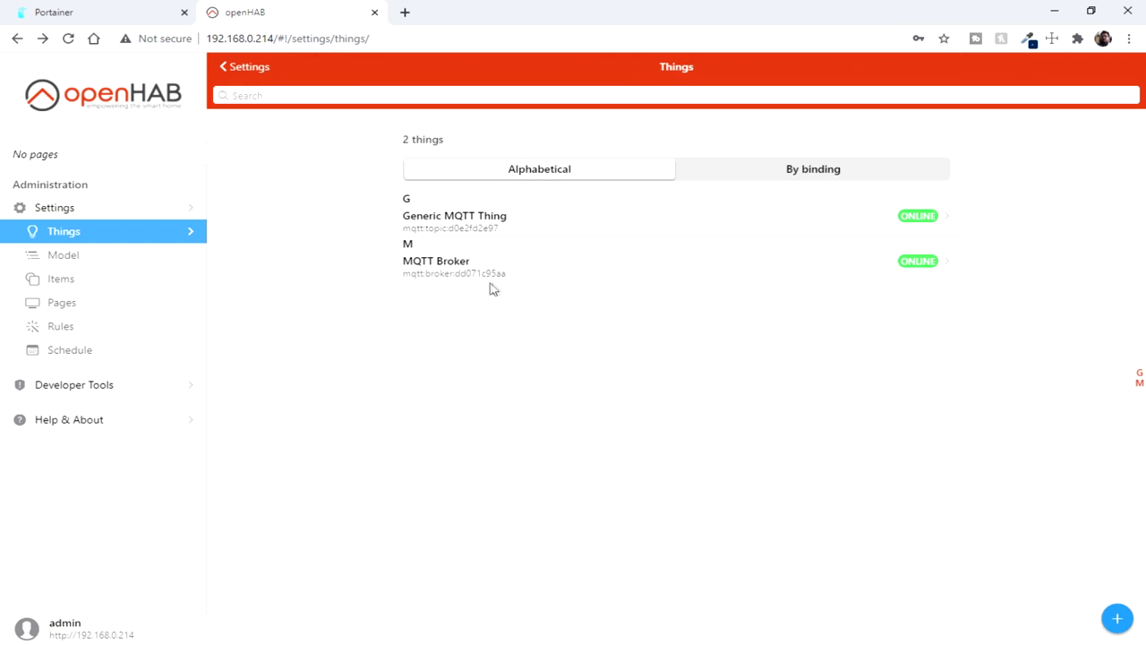
left_click(471, 229)
left_click(694, 105)
left_click(967, 99)
left_click(653, 188)
Step: Browse the semantic model and the Items list
left_click(63, 254)
left_click(60, 283)
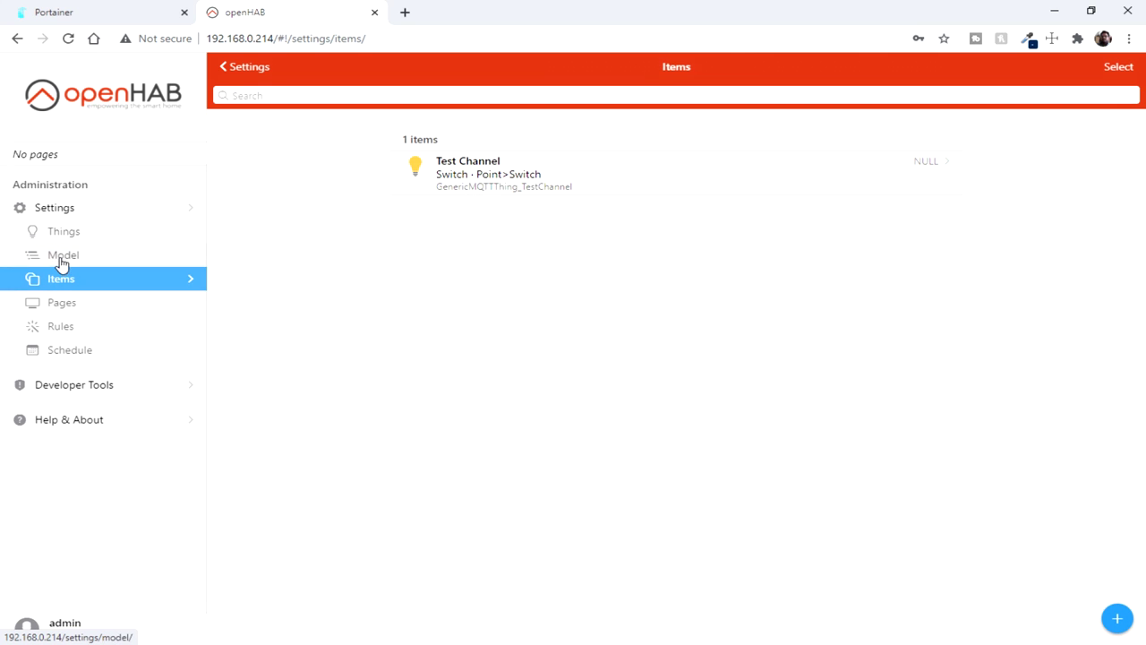
left_click(61, 257)
left_click(74, 296)
Step: Add a Test Channel card from the model to a new Overview block and try toggling it
left_click(68, 304)
left_click(460, 235)
left_click(663, 243)
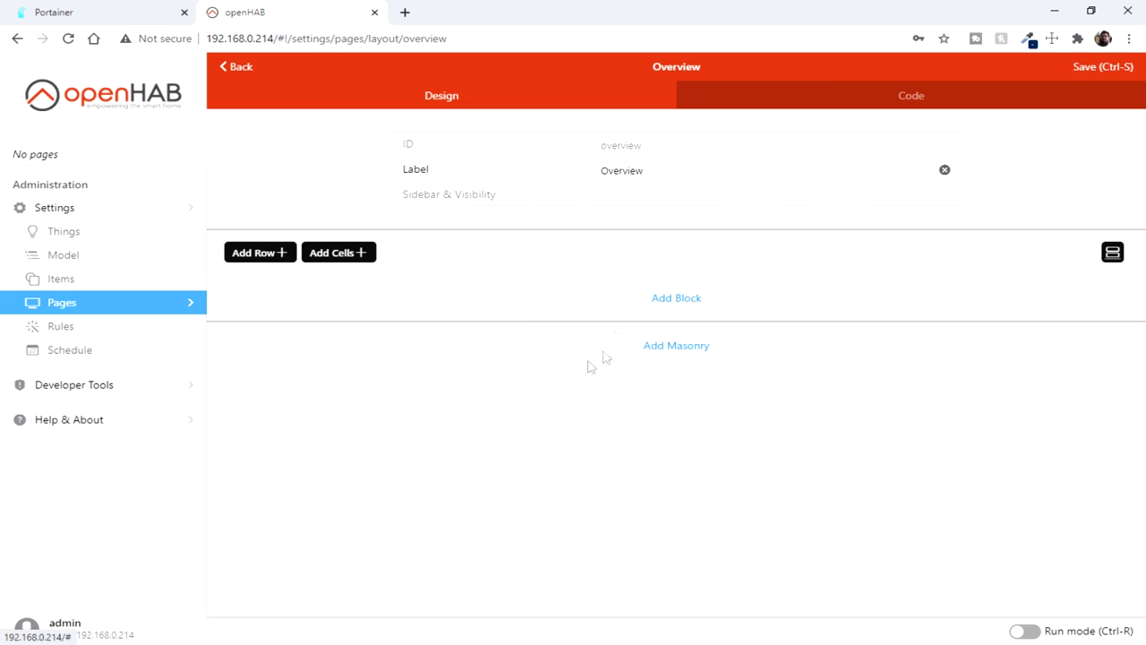
left_click(355, 258)
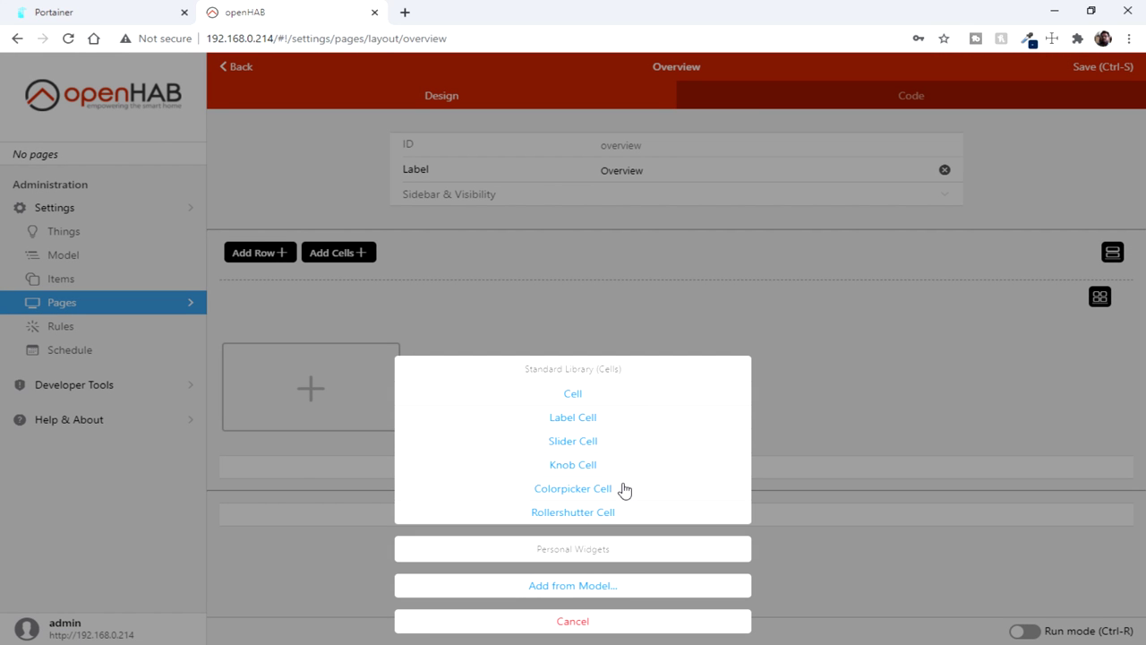
left_click(595, 587)
left_click(440, 215)
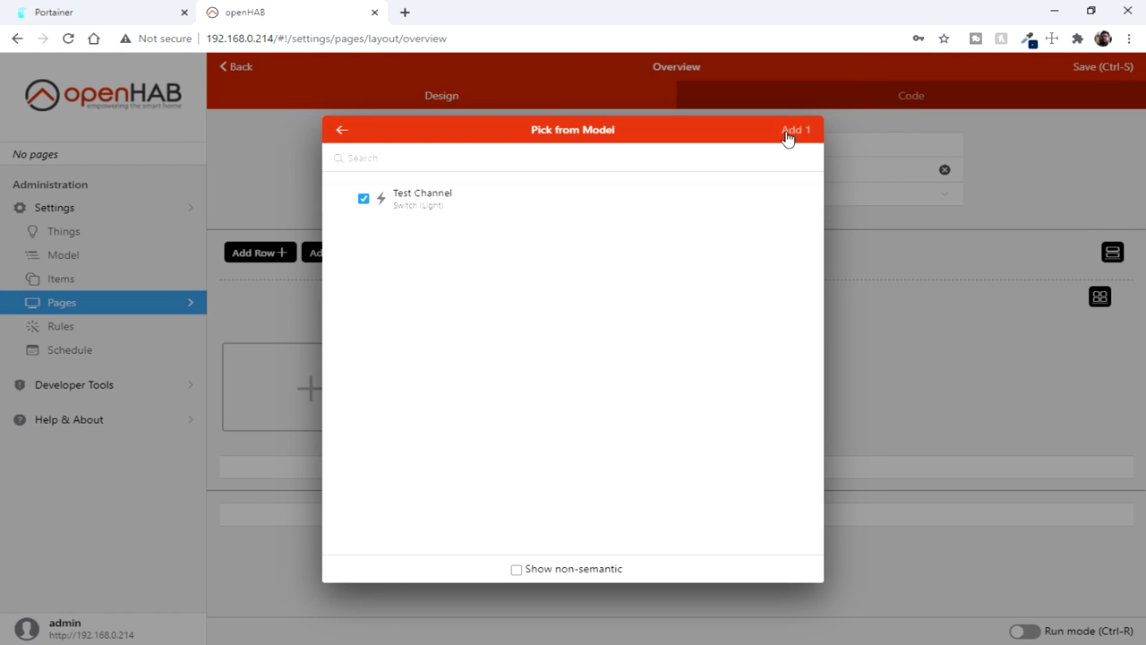
left_click(791, 131)
left_click(397, 417)
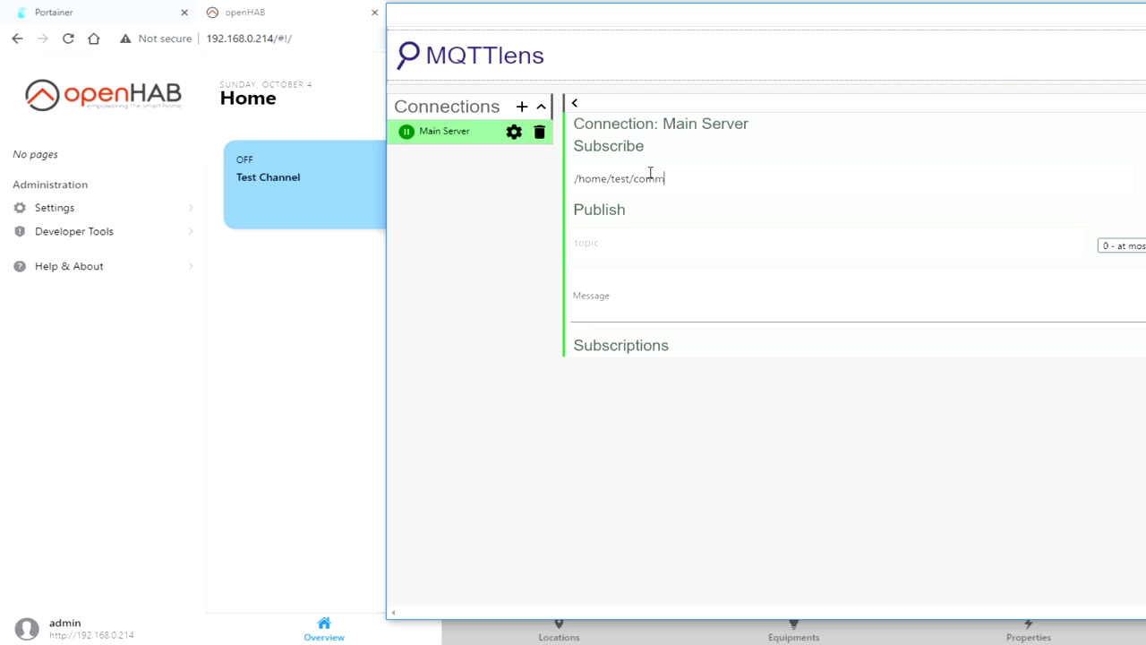
Step: In MQTTlens, subscribe to /home/test/command and set the publish topic to /home/test/status
left_click_drag(684, 13, 491, 31)
left_click(1084, 193)
left_click_drag(490, 197, 349, 174)
key("ctrl+c")
left_click(464, 269)
key("ctrl+v")
key("BackSpace")
key("BackSpace")
key("BackSpace")
key("BackSpace")
key("BackSpace")
key("BackSpace")
key("BackSpace")
type("s")
left_click(483, 309)
Step: Place MQTTlens beside openHAB, publish ON, and toggle the Test Channel card on and off
left_click_drag(582, 36, 787, 55)
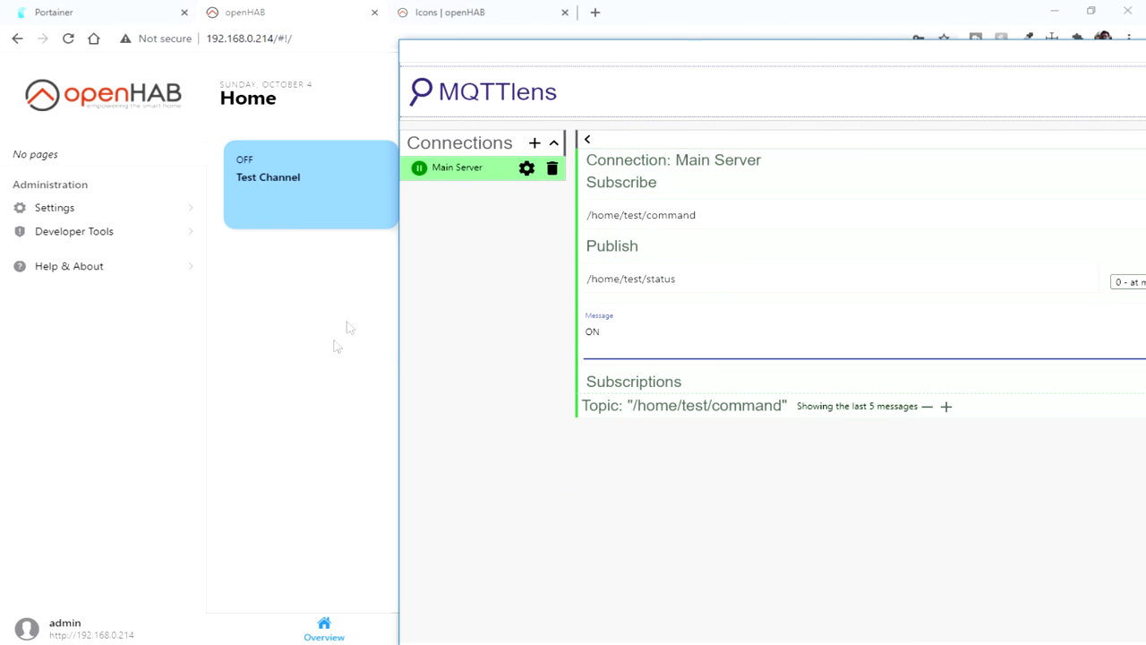
left_click_drag(415, 336, 850, 337)
left_click_drag(988, 51, 716, 23)
left_click(949, 292)
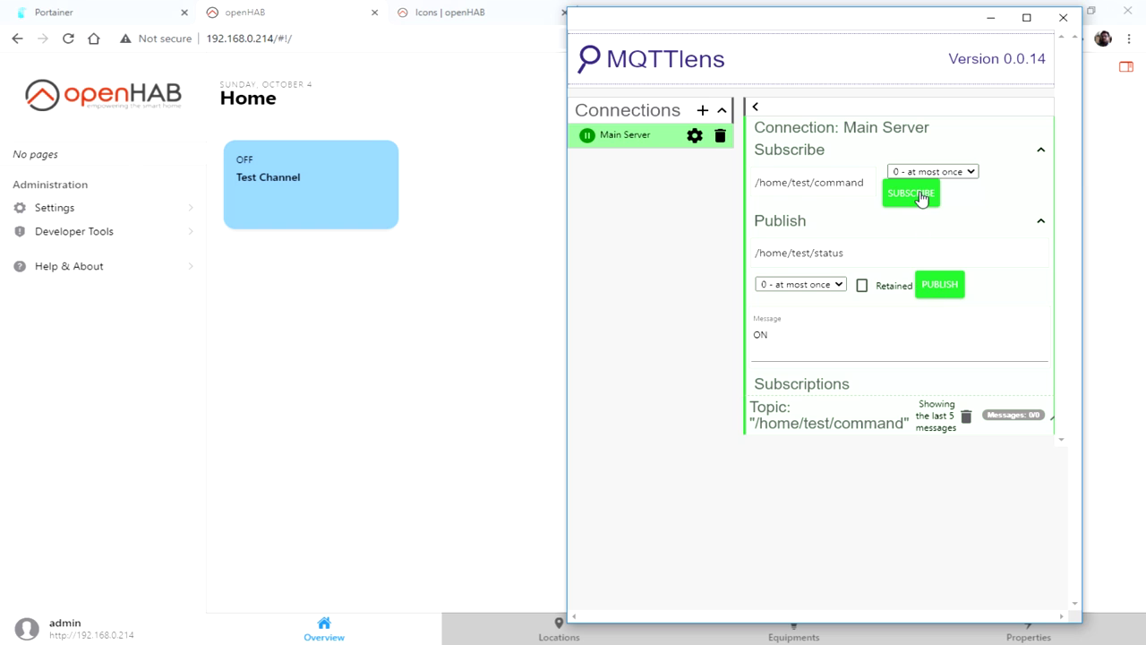
left_click(301, 211)
left_click(300, 211)
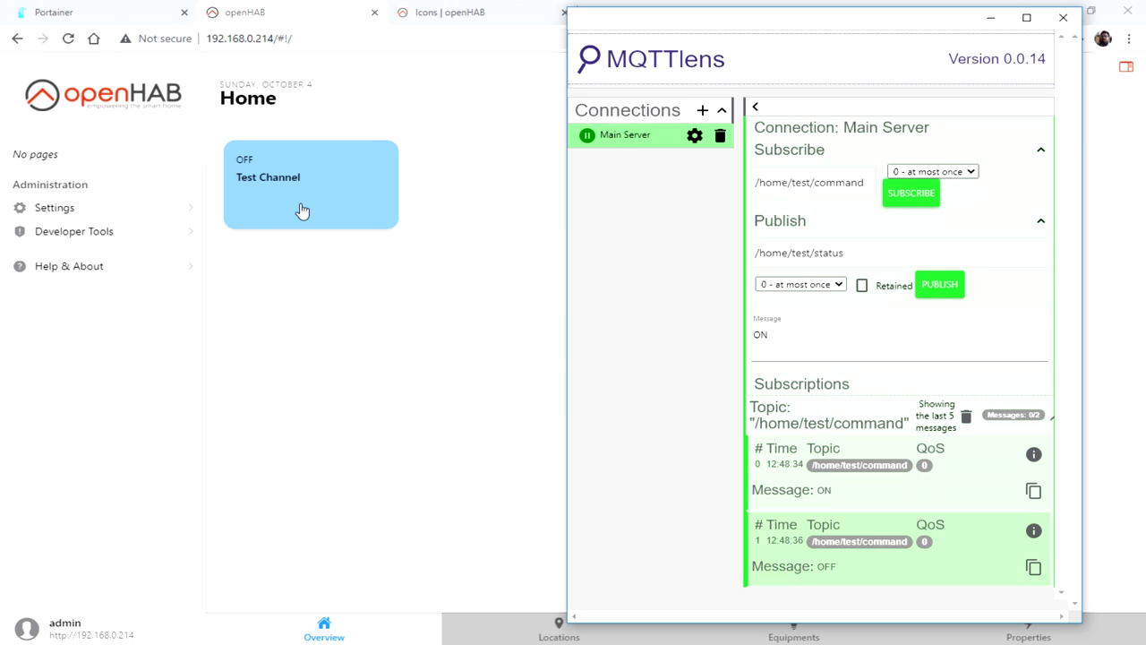
left_click(939, 284)
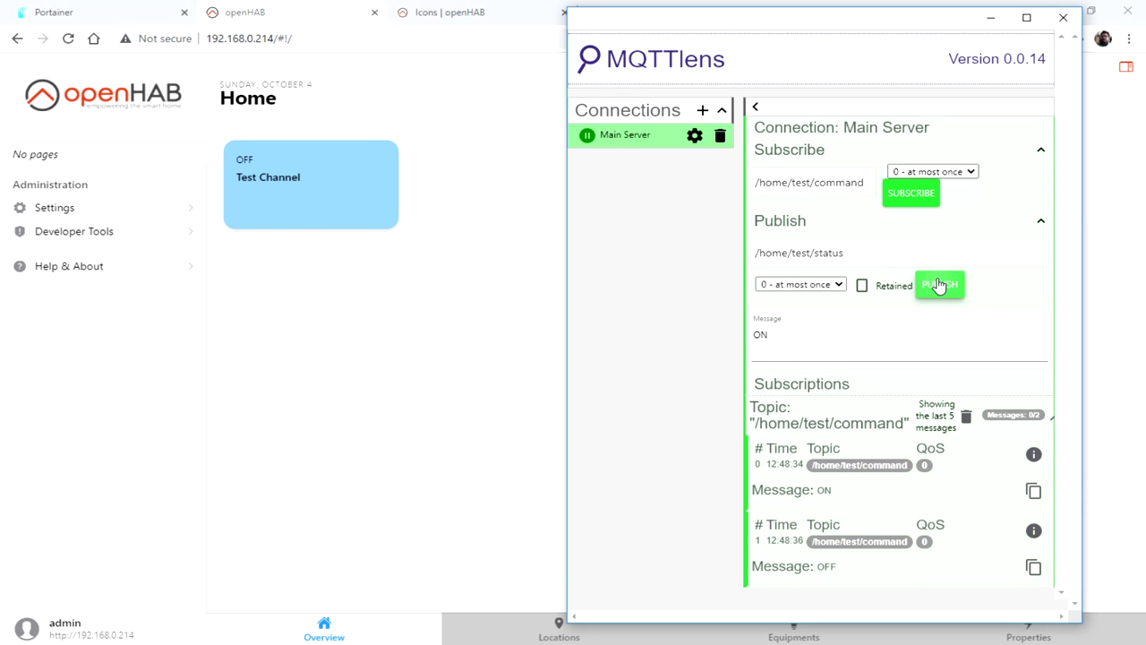
Step: Return to openHAB and open the Things list
key("alt+Tab")
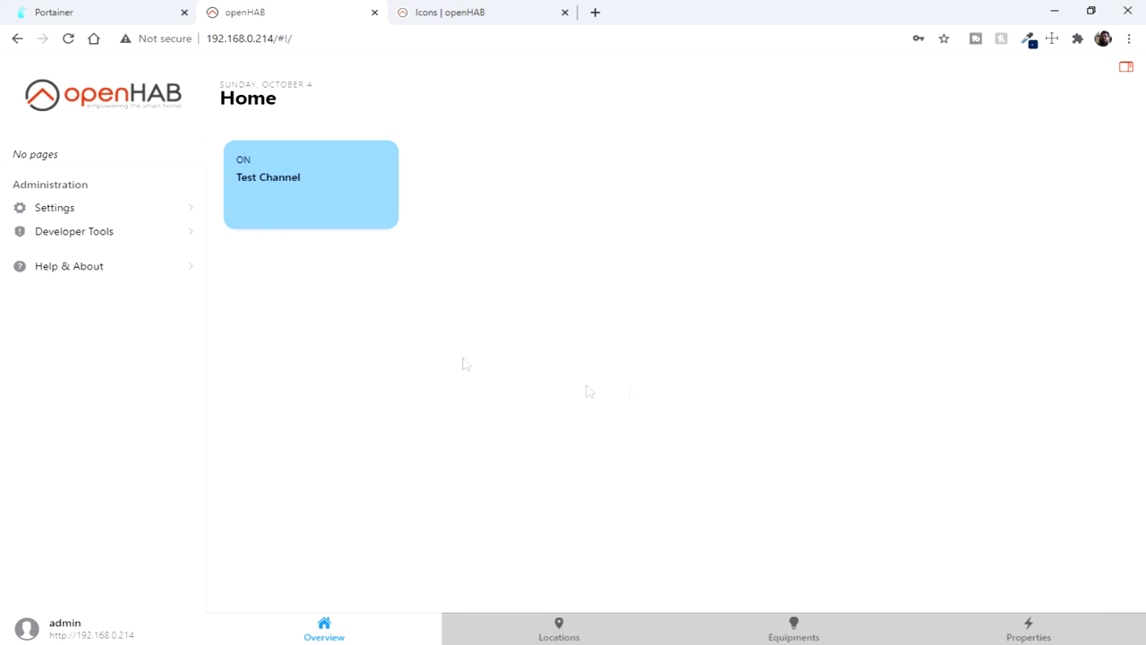
left_click(54, 207)
left_click(63, 231)
Step: Inspect the Generic MQTT Thing's channels and confirm MQTT Broker as its bridge
left_click(466, 223)
left_click(994, 99)
left_click(469, 183)
left_click(678, 97)
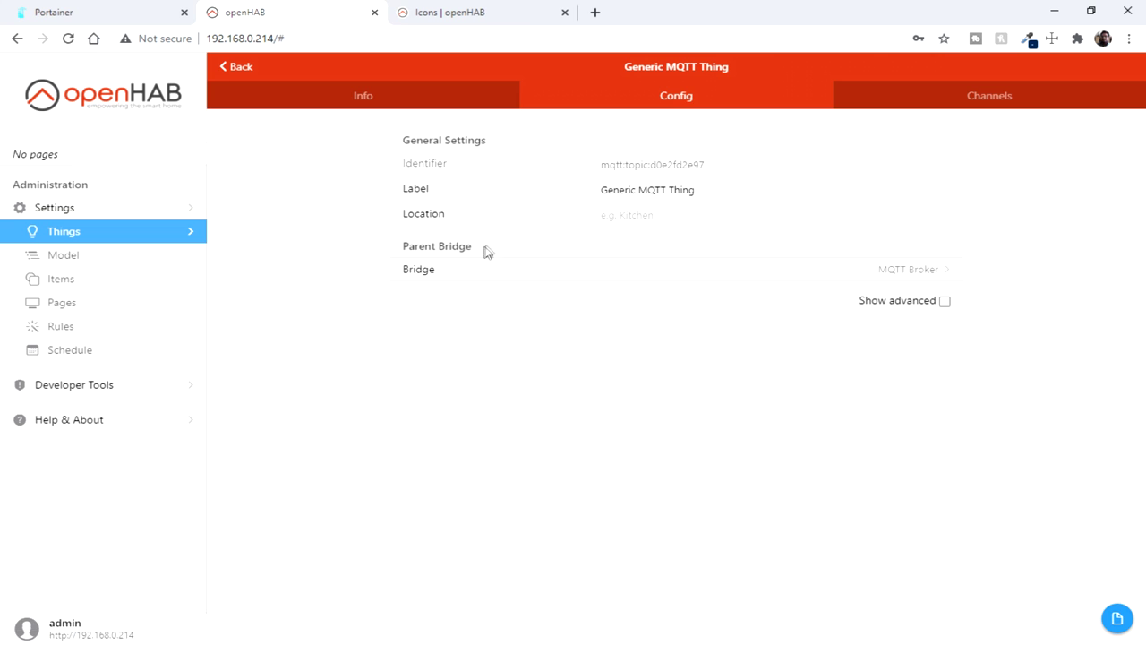
left_click(507, 270)
left_click(470, 219)
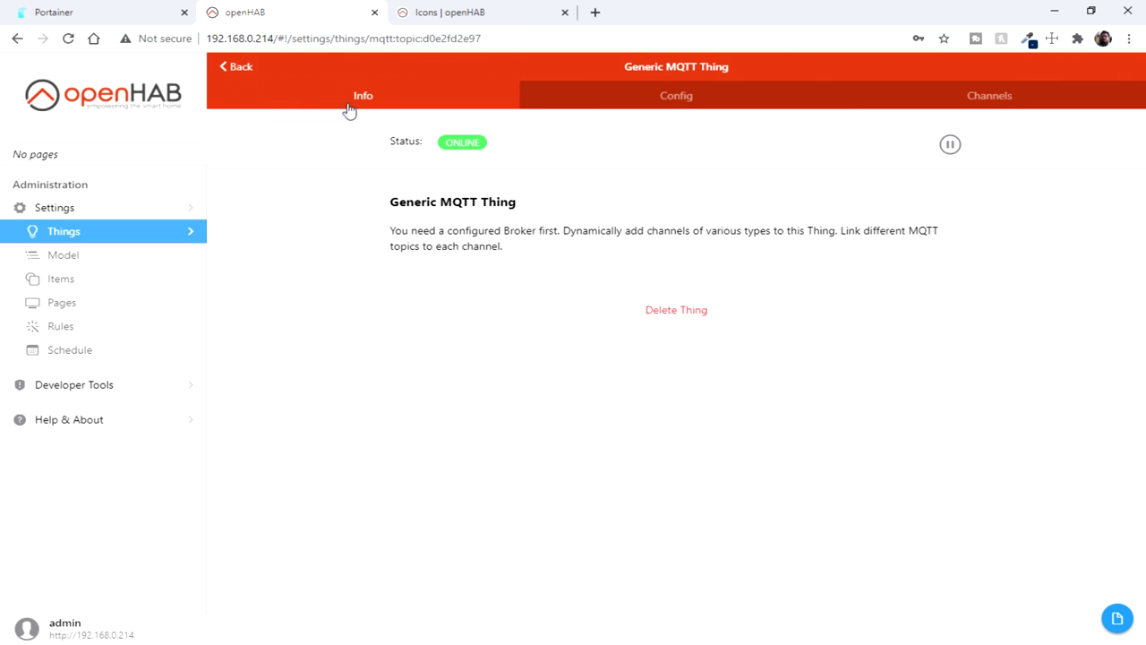
left_click(627, 97)
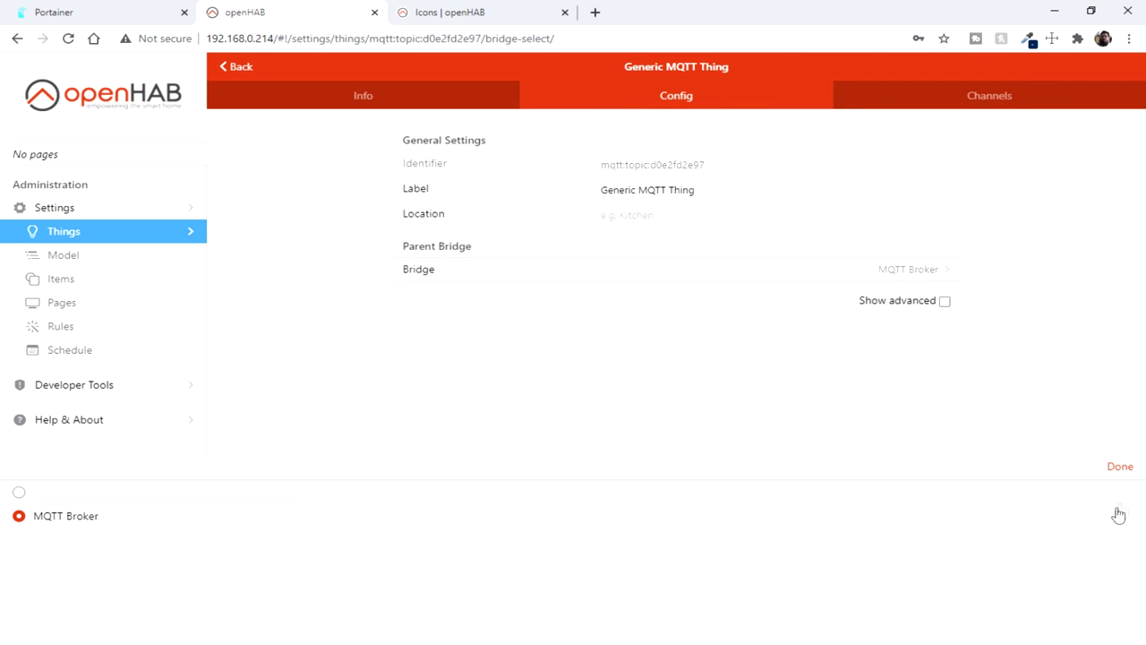
left_click(1118, 512)
left_click(734, 219)
left_click(717, 106)
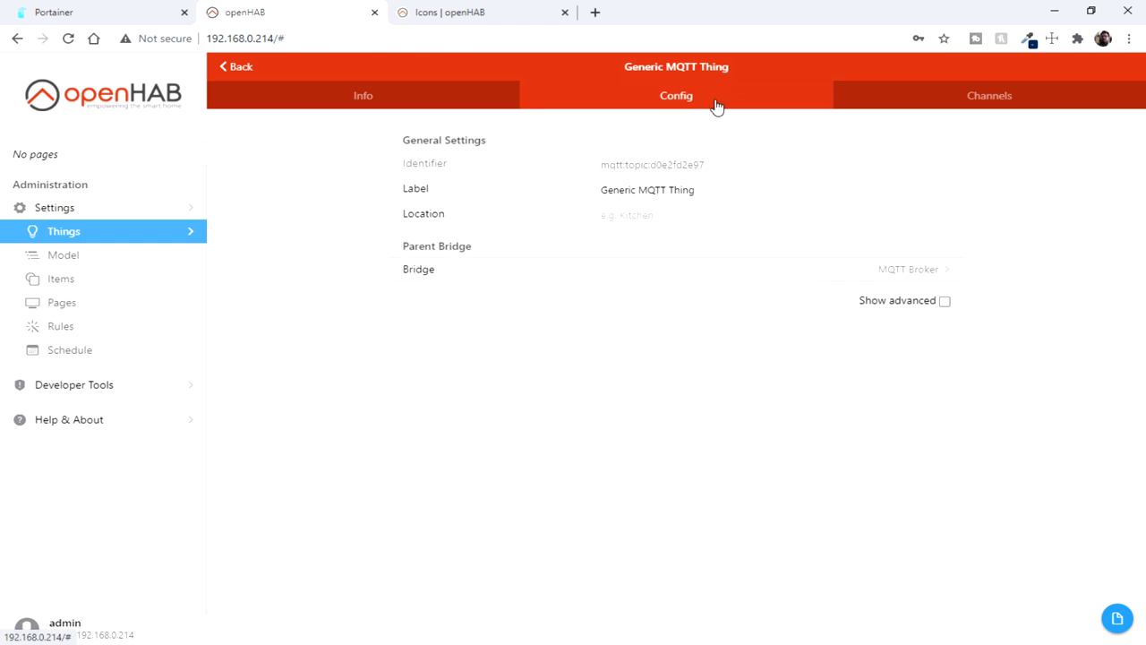
left_click(951, 105)
left_click(530, 183)
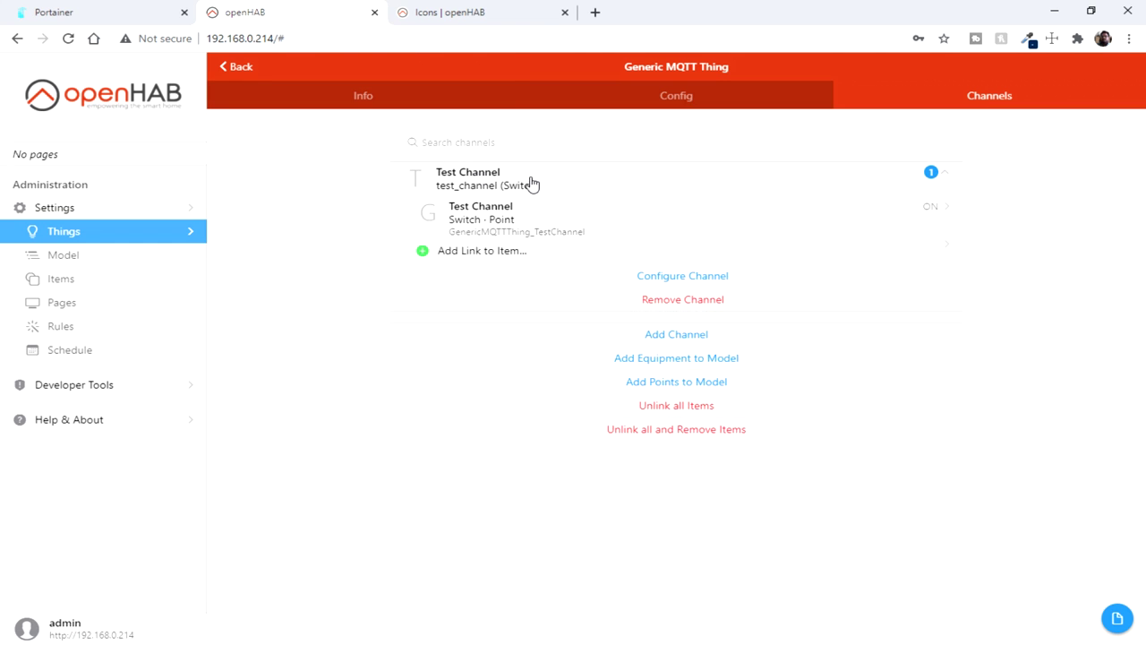
Step: Check the Test Channel's state topic /home/test/state, cancel, and go back Home
left_click(657, 276)
left_click_drag(488, 250, 441, 222)
left_click(239, 66)
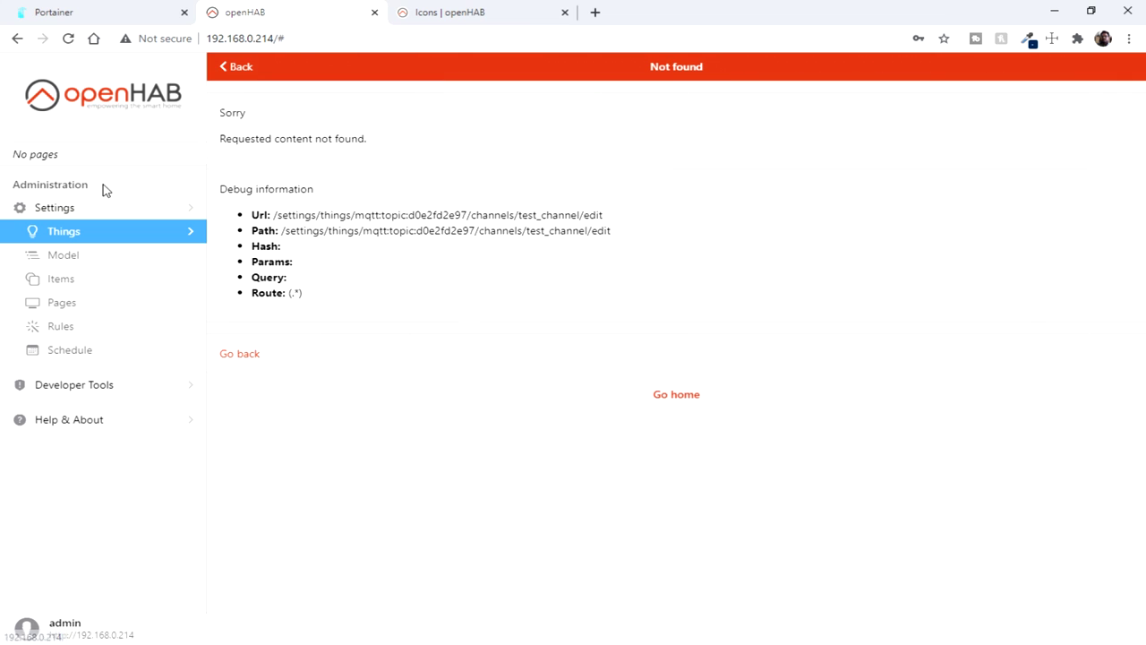
left_click(238, 66)
left_click(103, 94)
key("alt+Tab")
Step: Publish OFF, ON, OFF to /home/test/state, then toggle the Test Channel card ON
left_click_drag(841, 253, 654, 253)
key("ctrl+v")
left_click(773, 337)
left_click(952, 287)
left_click_drag(865, 331, 760, 338)
type("N")
left_click(937, 292)
left_click(919, 295)
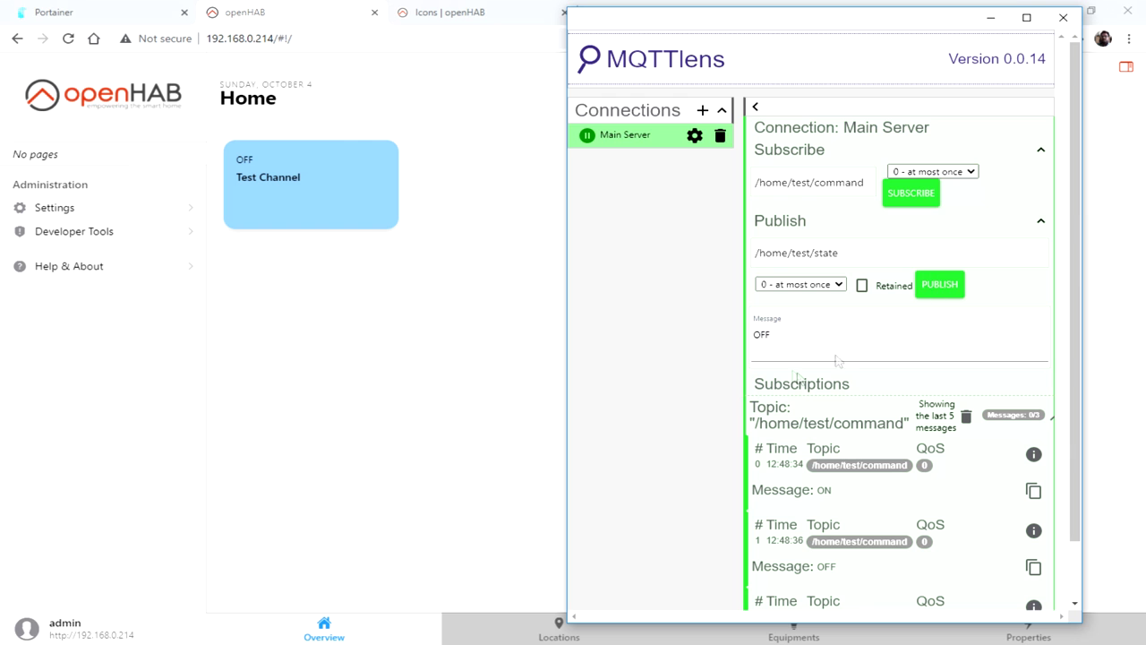
left_click(309, 206)
key("alt+Tab")
key("alt+Tab")
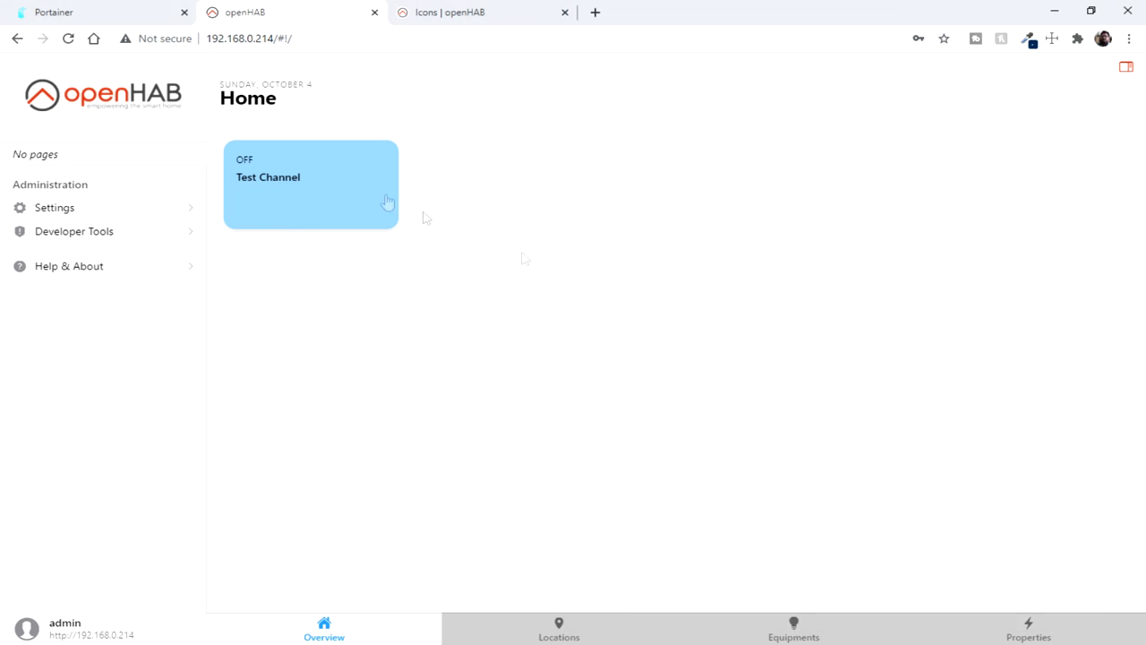